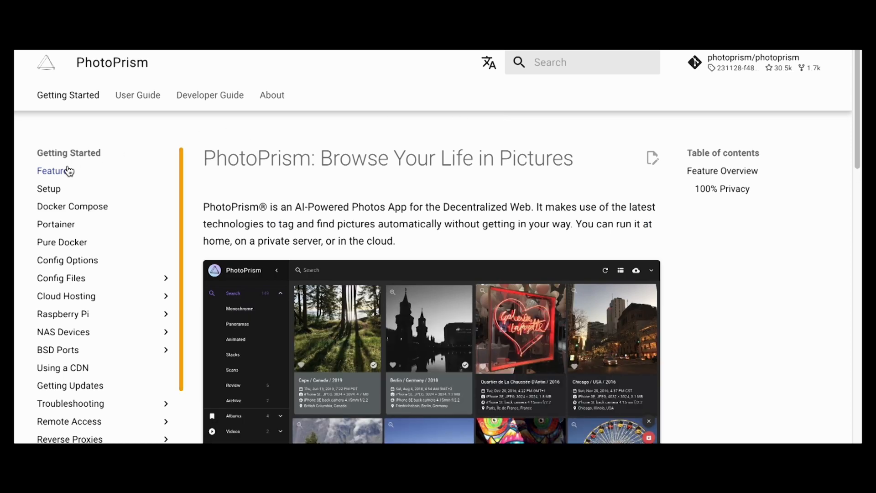
Open the Docker Compose setup guide and scroll to Step 1: Configure's Linux download instructions.
left_click(72, 208)
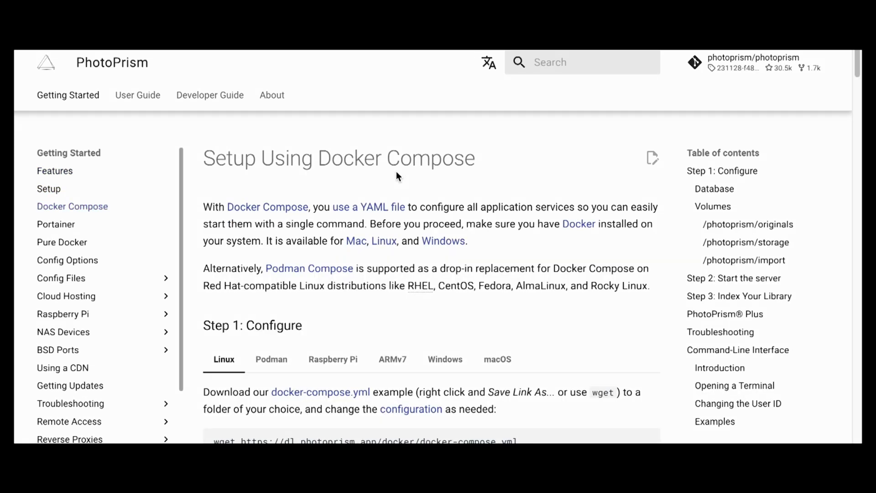
scroll(434, 264, "down", 3)
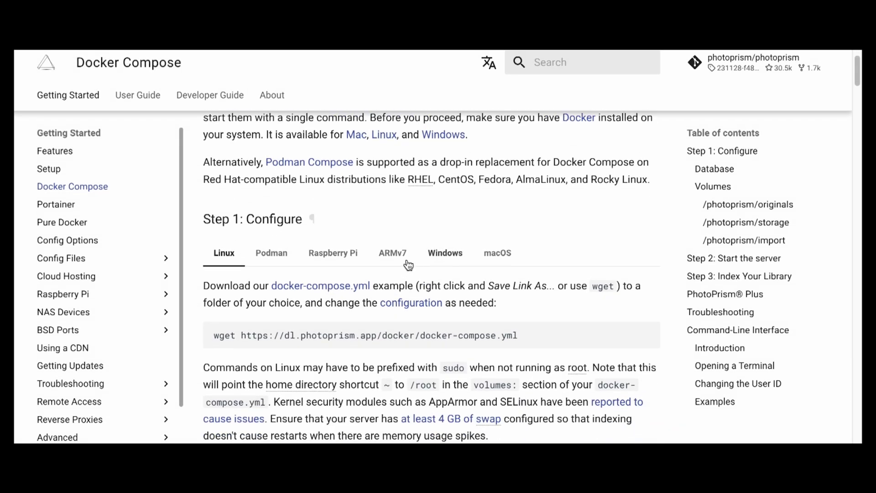
scroll(225, 252, "down", 2)
left_click_drag(204, 232, 398, 231)
left_click(398, 231)
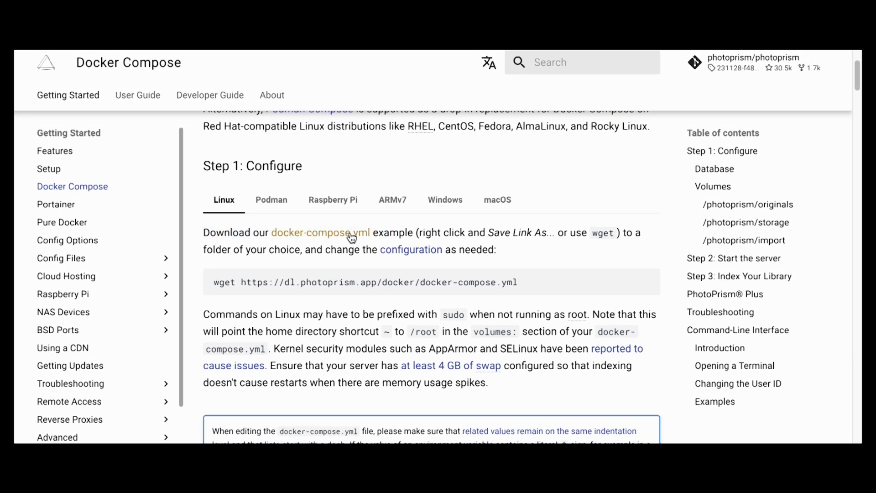
Open the raw example docker-compose.yml and copy all of its text to the clipboard.
left_click(346, 234)
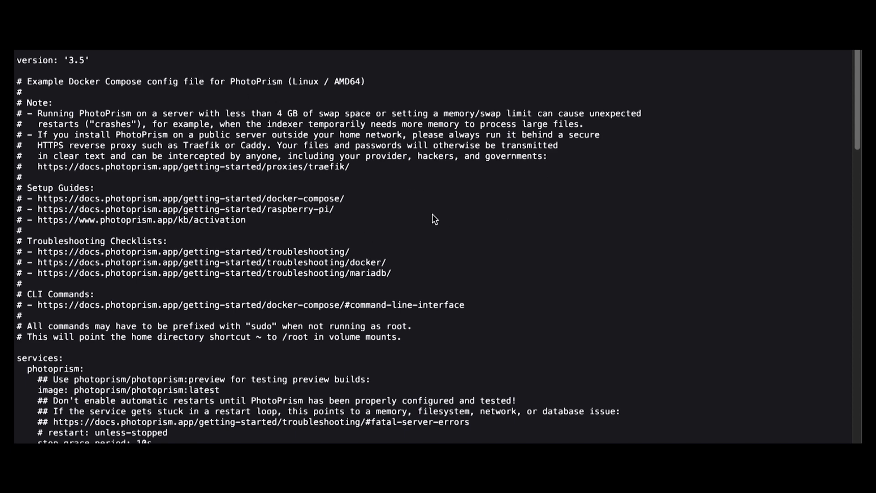
key("super+a")
right_click(392, 144)
left_click(401, 147)
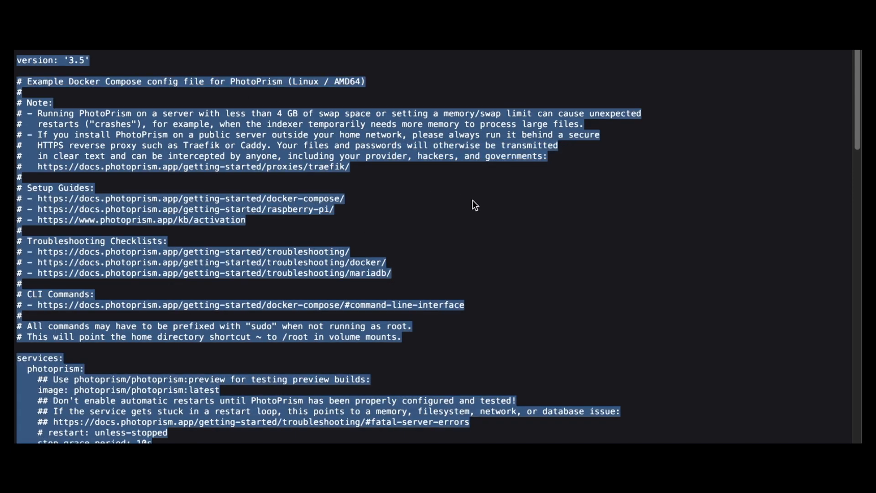
left_click(473, 200)
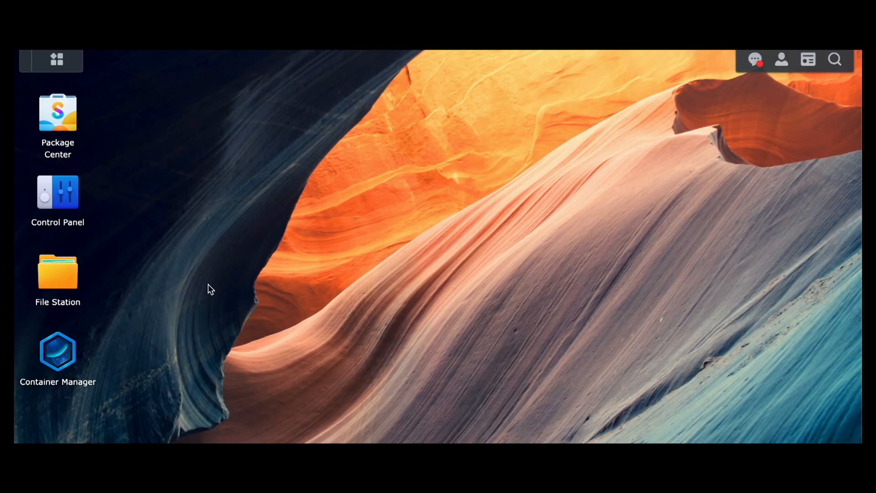
left_click(64, 122)
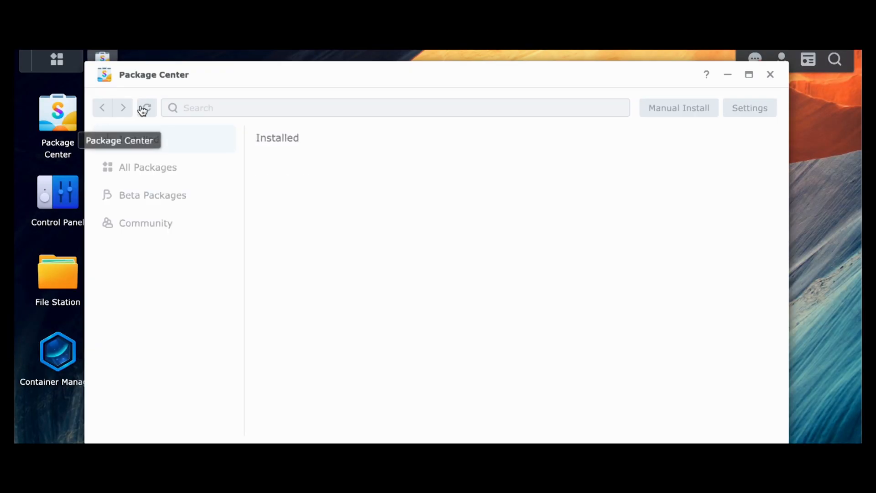
left_click(437, 103)
type("coantner manager")
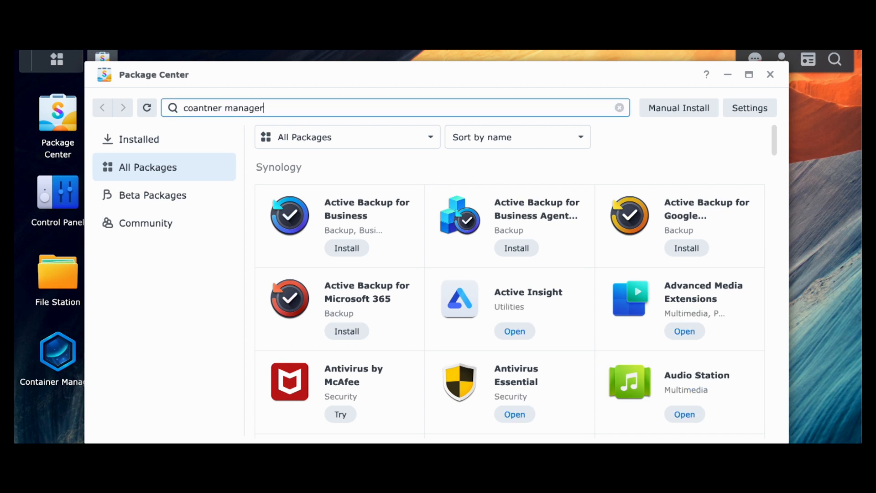
key("Return")
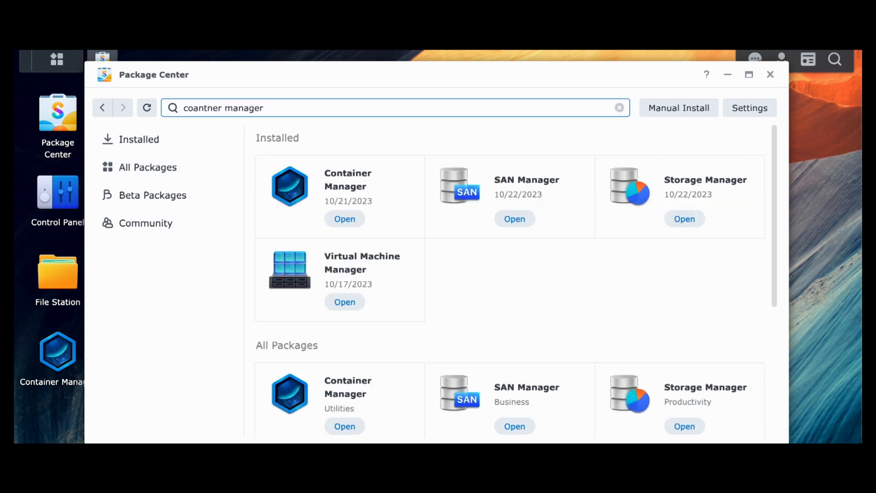
left_click(392, 167)
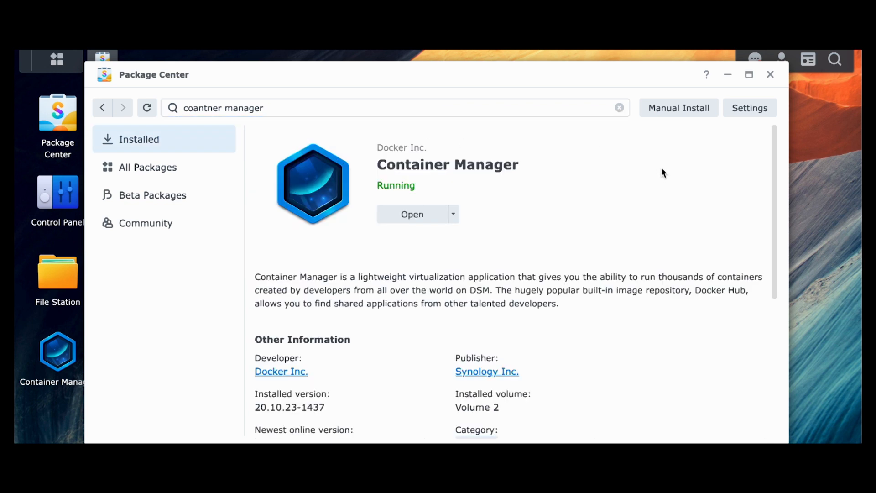
left_click(770, 74)
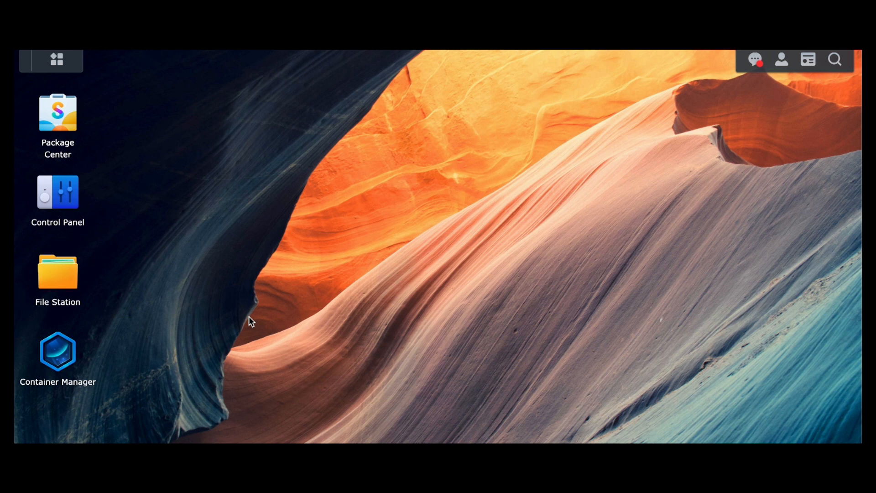
Search the Container Manager registry for photoprism and download photoprism/photoprism with the latest tag.
left_click(70, 348)
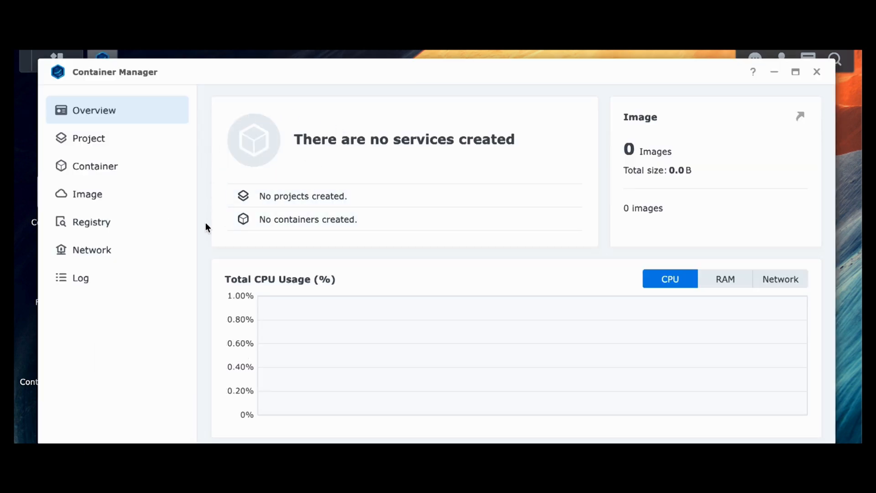
left_click(138, 233)
left_click(707, 100)
type("photoprism")
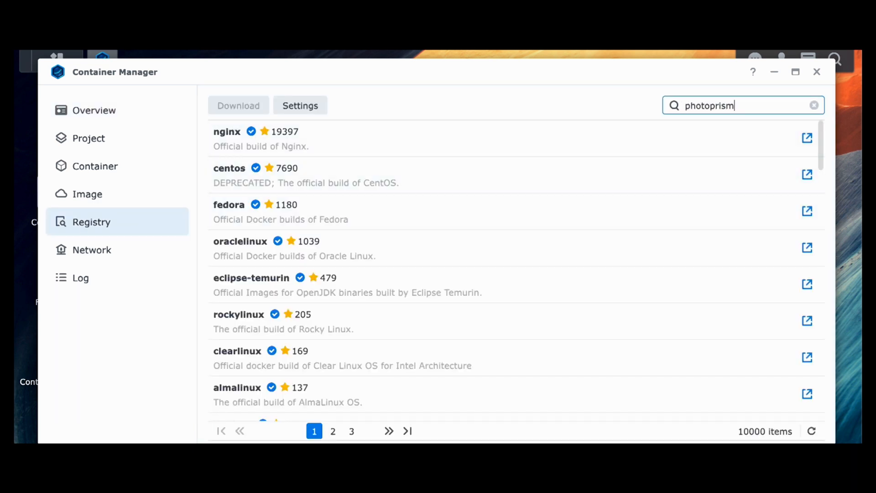
key("Return")
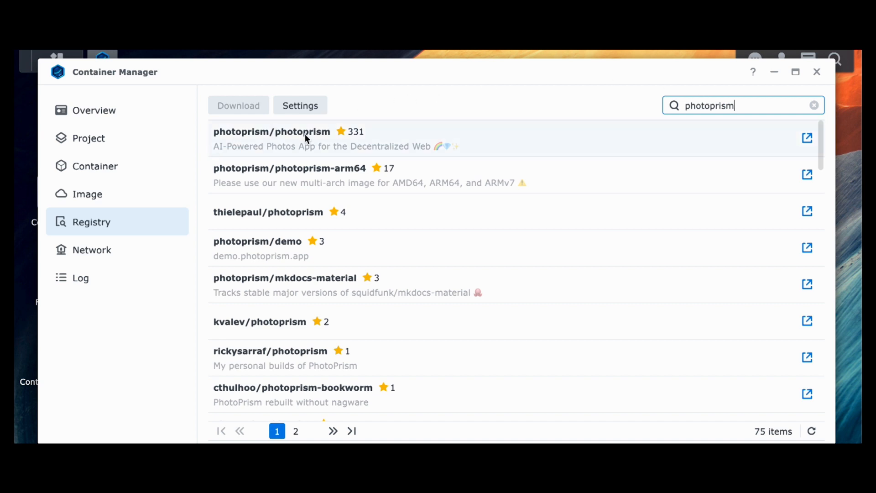
right_click(541, 136)
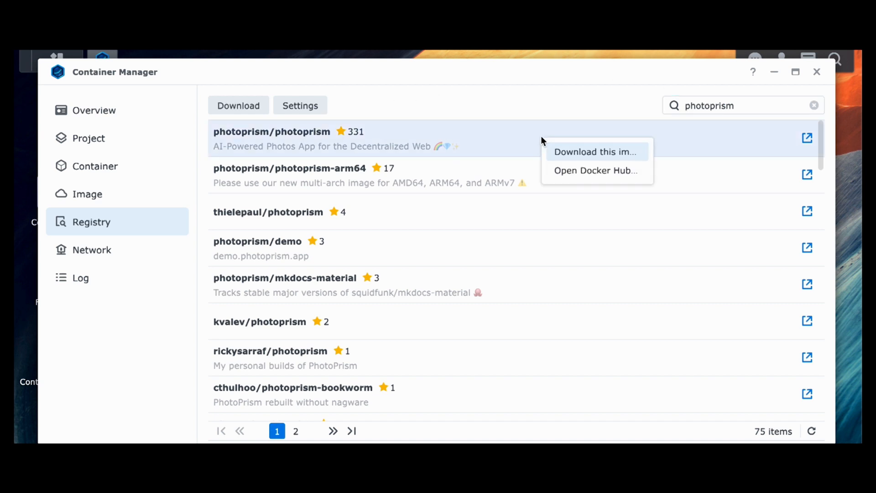
left_click(552, 153)
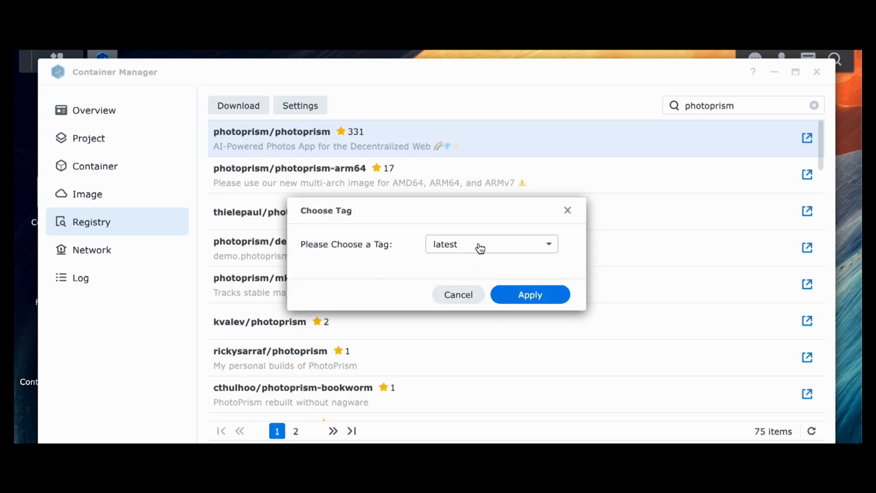
left_click(546, 293)
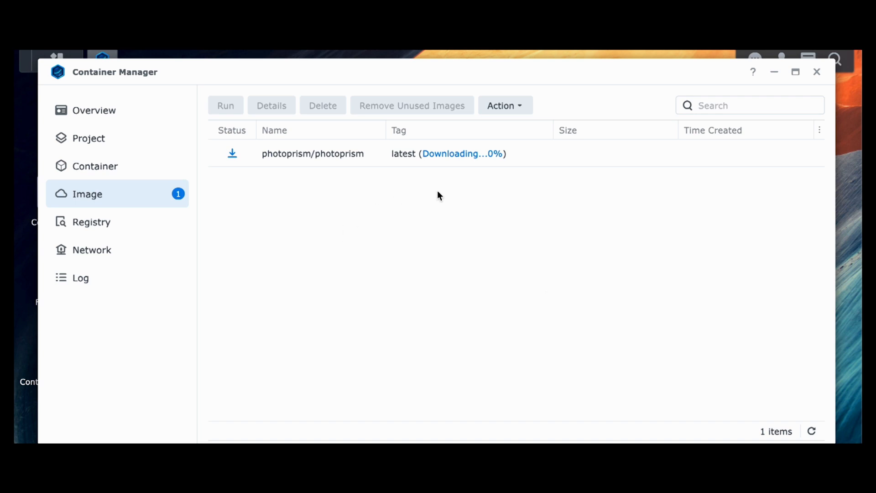
Start a Create Project form and enter photoprism as the project name.
left_click(135, 153)
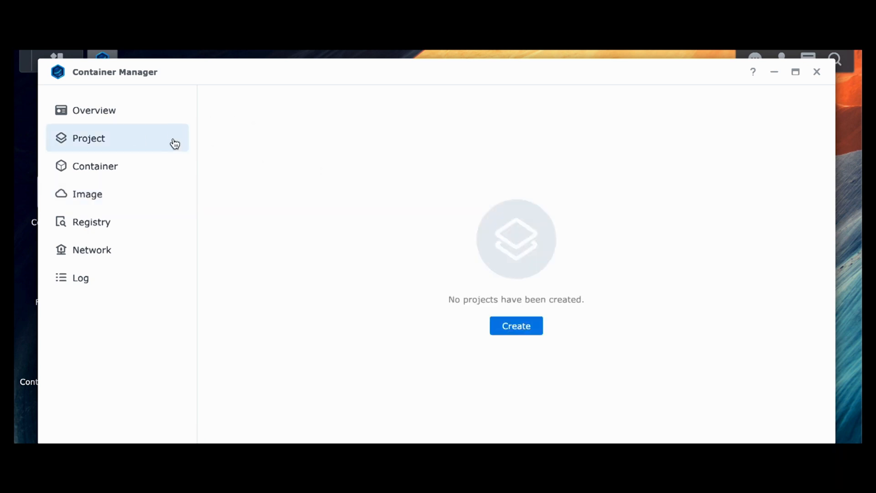
left_click(509, 327)
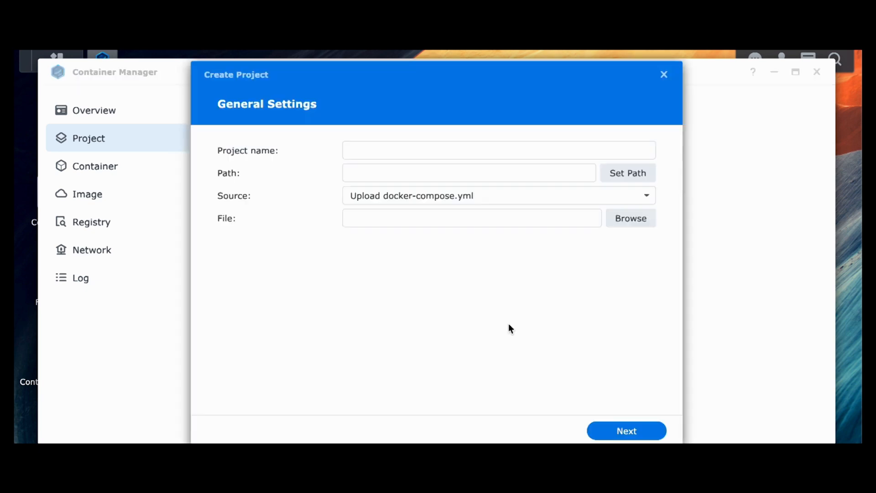
left_click(663, 76)
left_click_drag(292, 72, 401, 70)
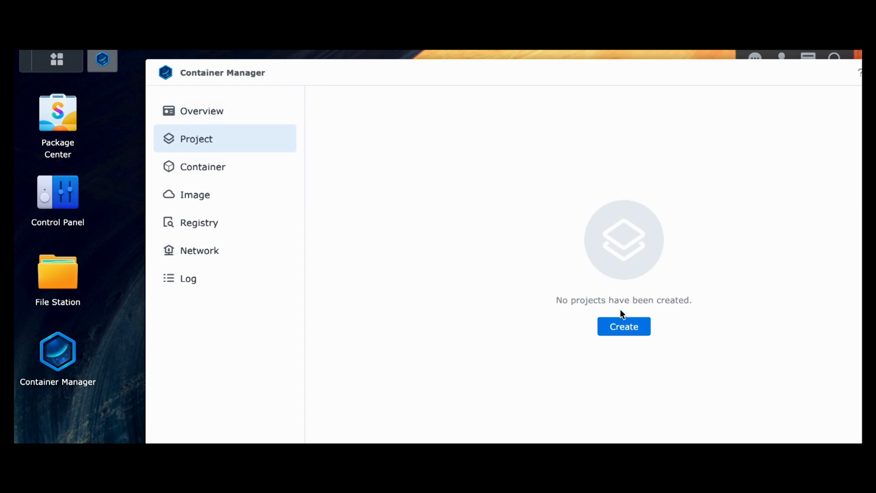
left_click(626, 327)
left_click(481, 150)
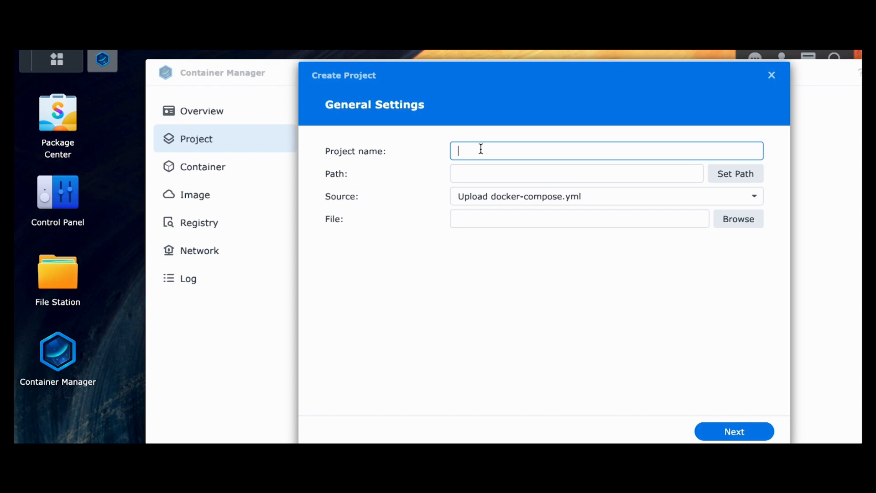
type("photoprism")
key("Tab")
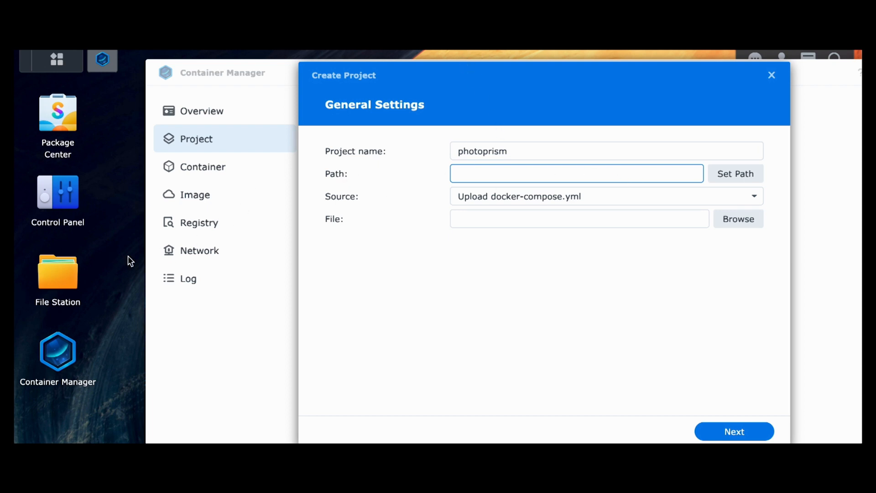
In File Station, create a folder named photoprism inside the docker share, then return to the project form.
left_click(77, 274)
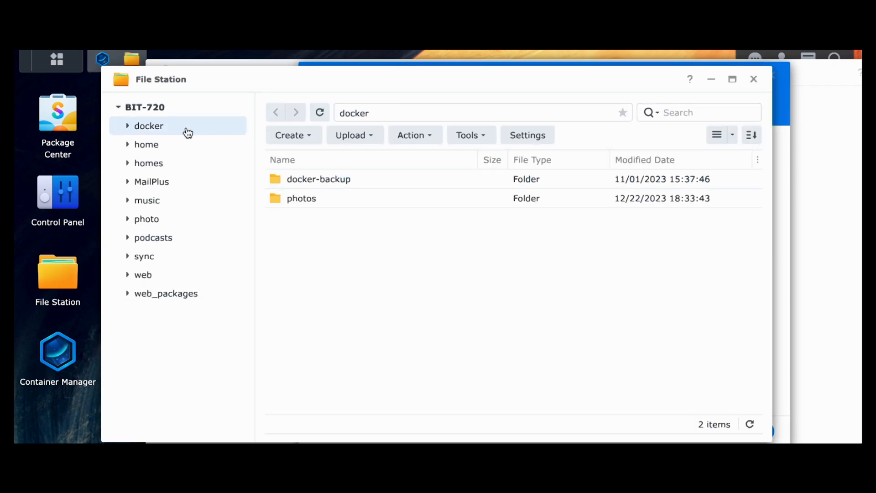
right_click(390, 319)
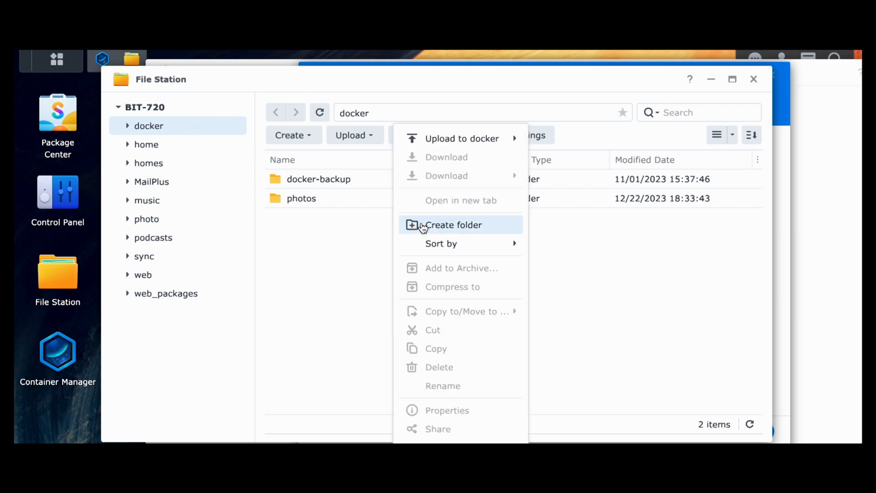
left_click(423, 225)
type("photo")
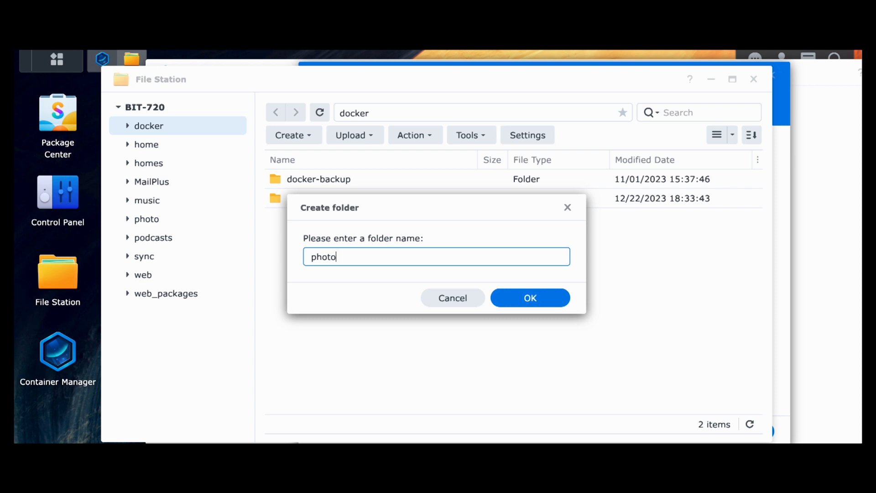
type("prism")
key("Return")
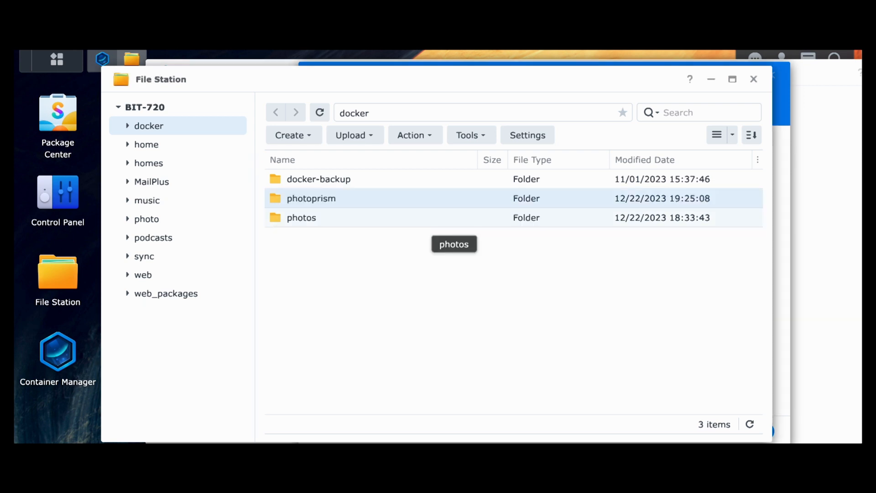
left_click_drag(625, 85, 560, 85)
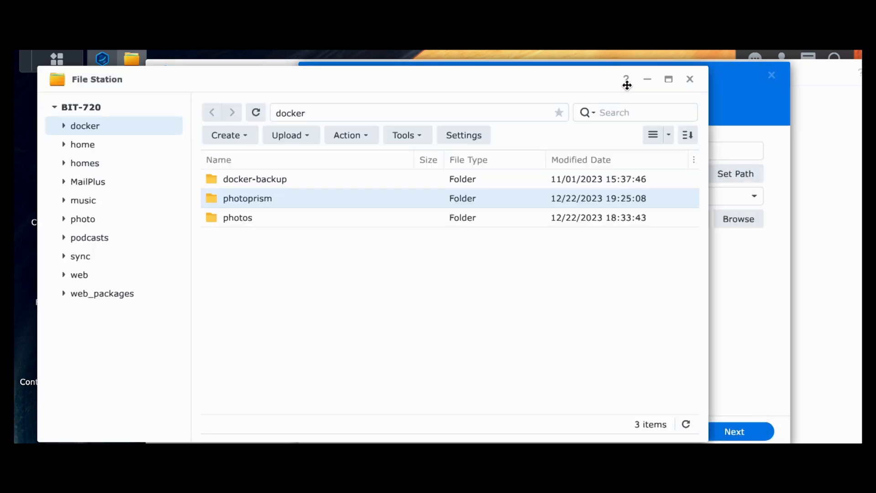
left_click(733, 129)
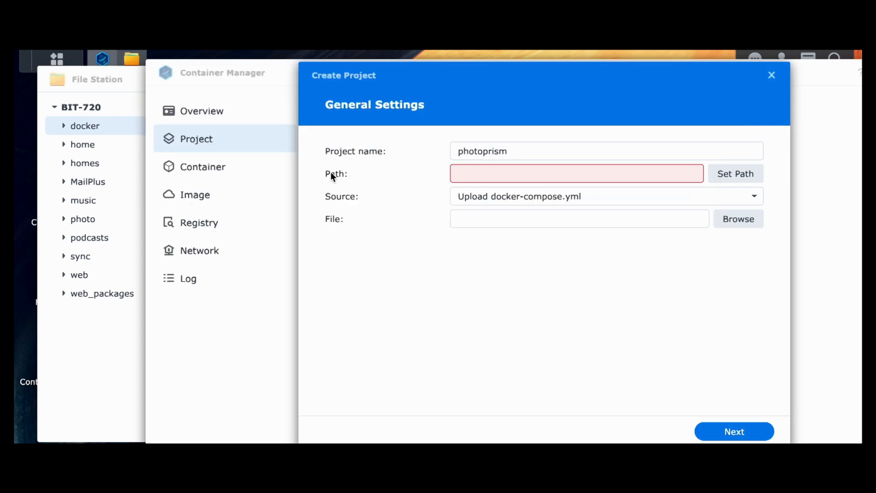
Set the project path to /docker/photoprism.
left_click(746, 178)
left_click(424, 156)
double_click(486, 196)
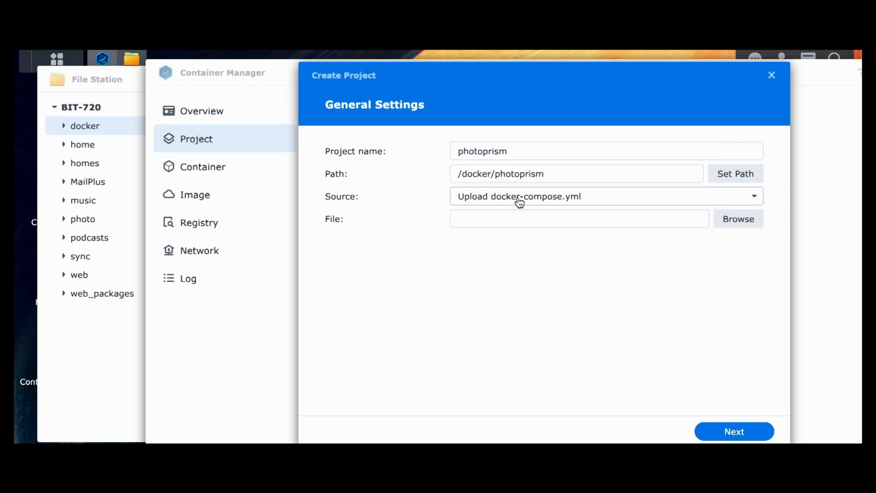
Choose Create docker-compose.yml as the source and paste in the copied PhotoPrism compose file.
left_click(485, 199)
left_click(496, 246)
left_click(482, 284)
key("ctrl+v")
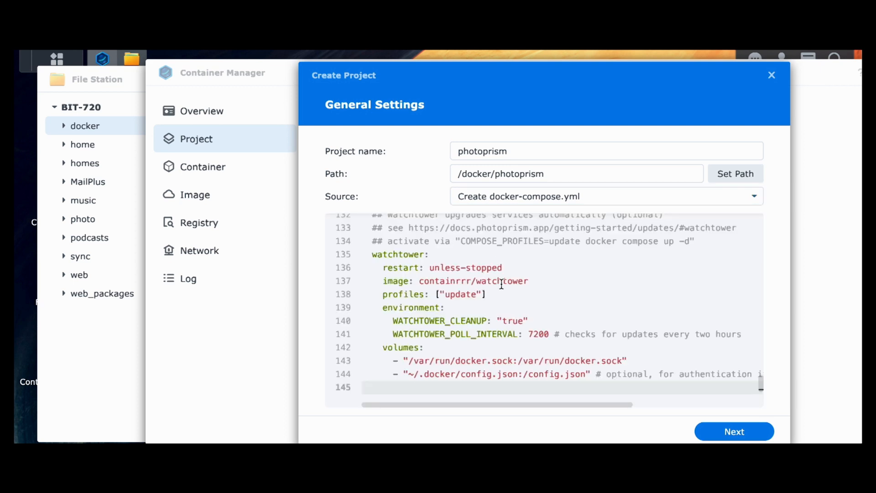
scroll(500, 284, "up", 15)
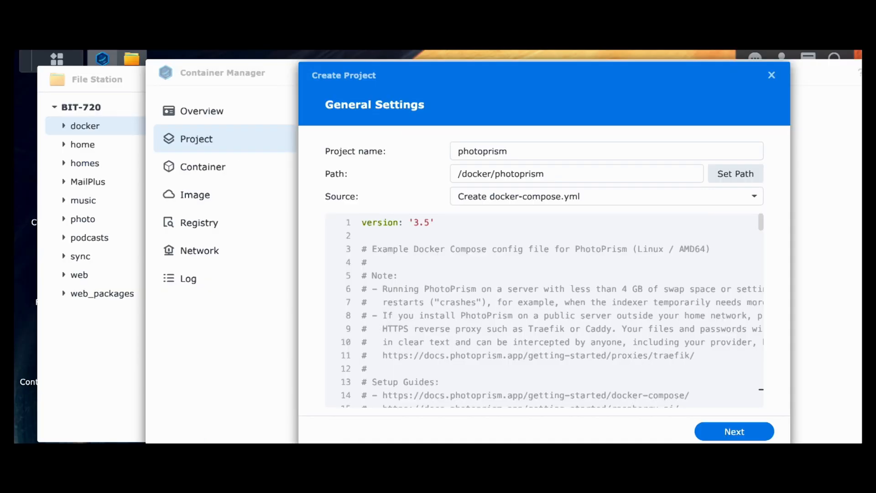
left_click_drag(761, 221, 761, 274)
left_click(458, 243)
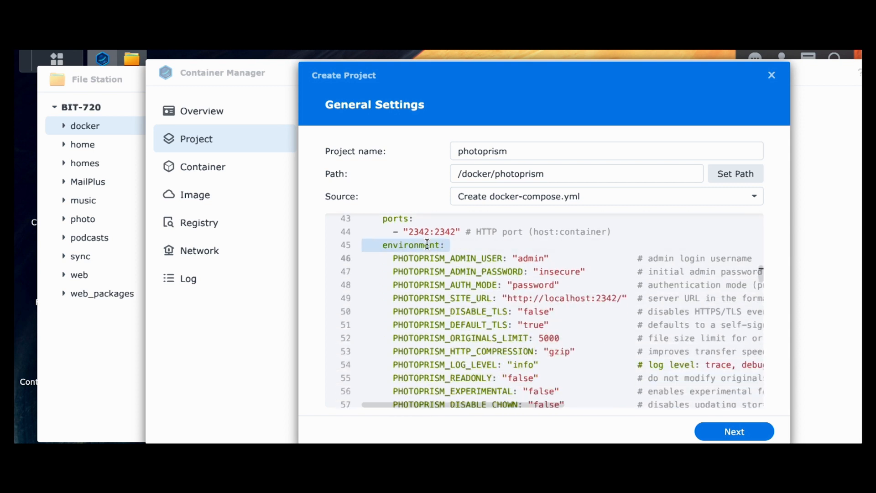
left_click(503, 257)
left_click(533, 259)
double_click(535, 258)
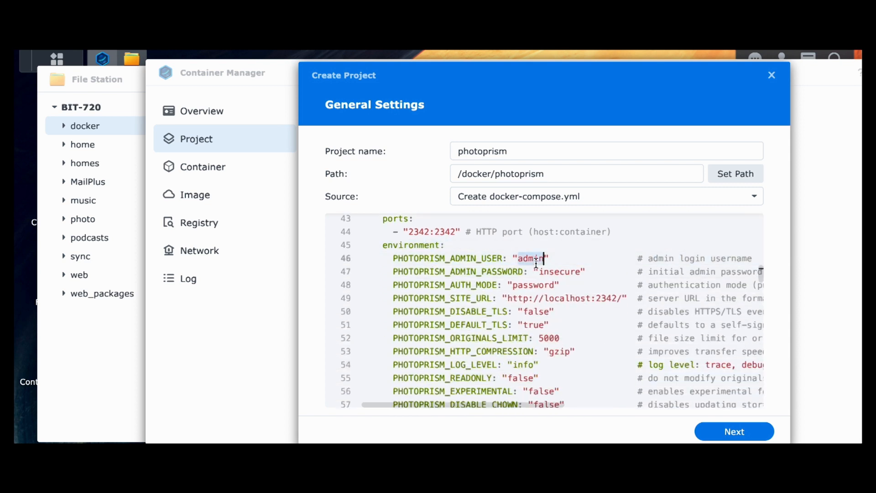
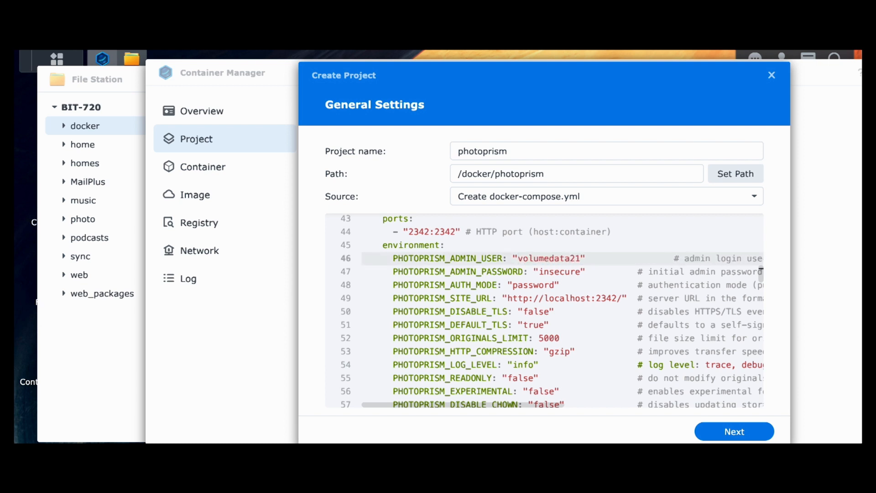
key("Down")
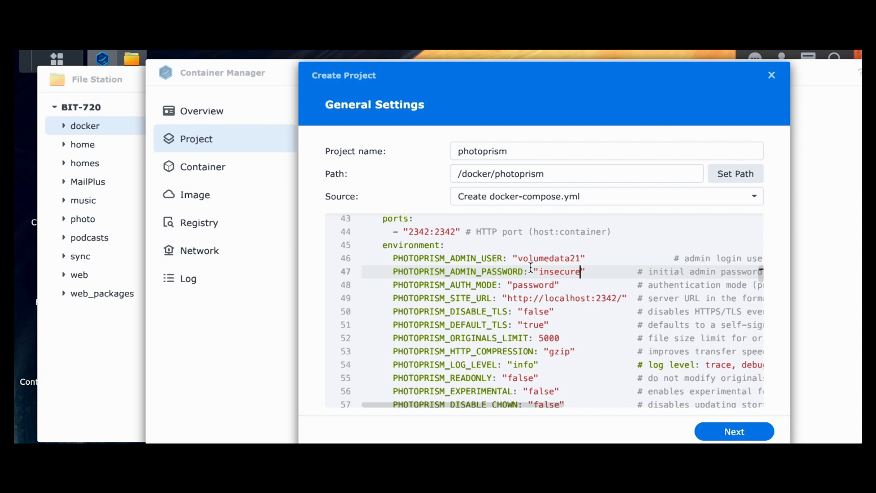
double_click(562, 271)
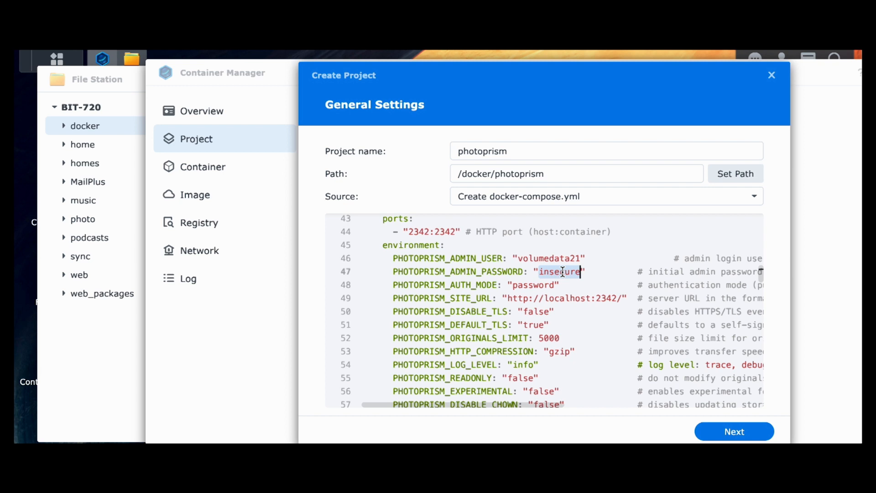
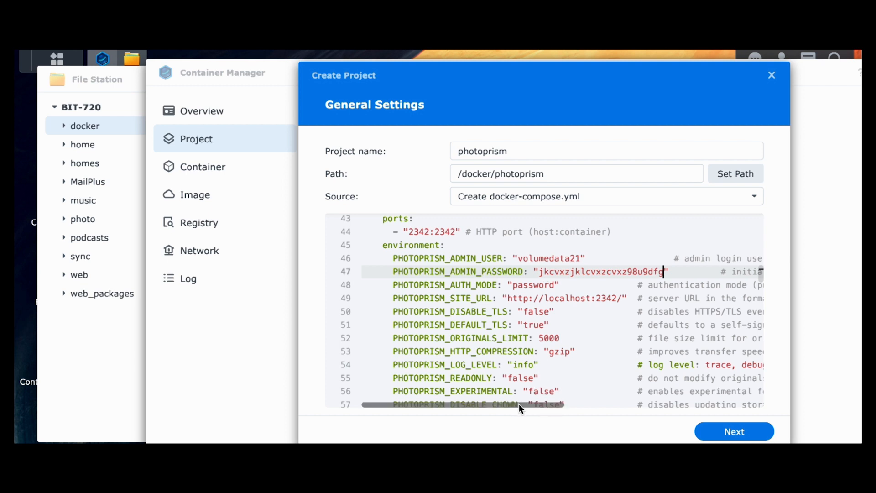
Select the authentication mode value password on line 48.
left_click_drag(519, 404, 590, 407)
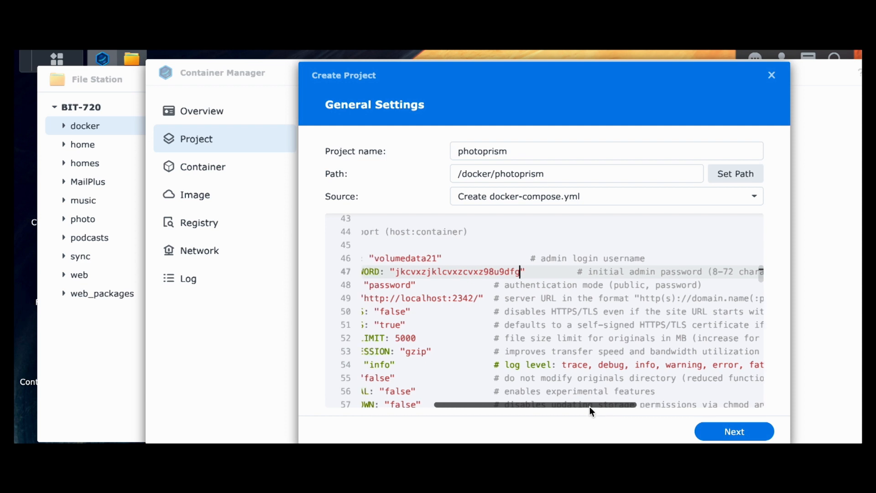
left_click(498, 286)
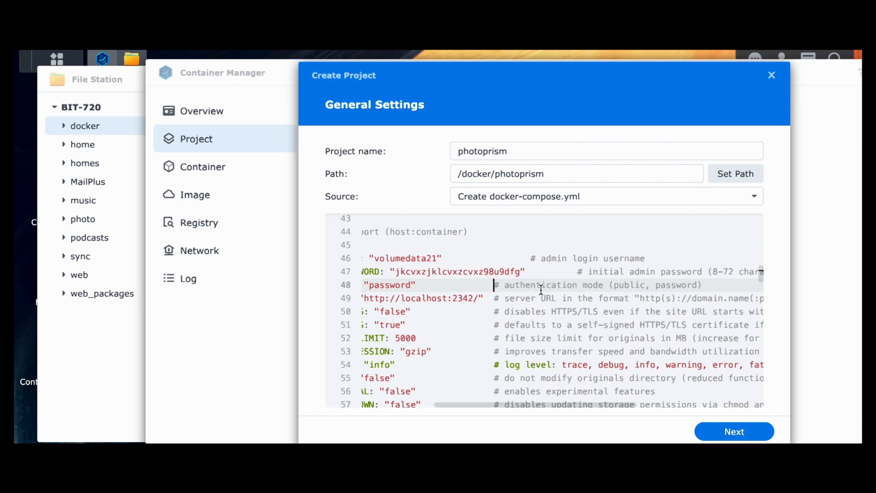
double_click(627, 285)
double_click(682, 286)
scroll(548, 320, "left", 3)
double_click(476, 283)
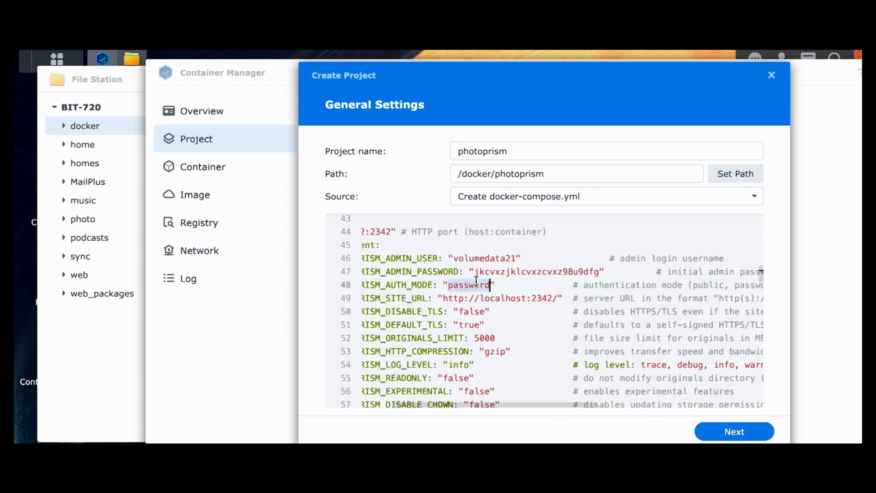
left_click_drag(513, 406, 459, 406)
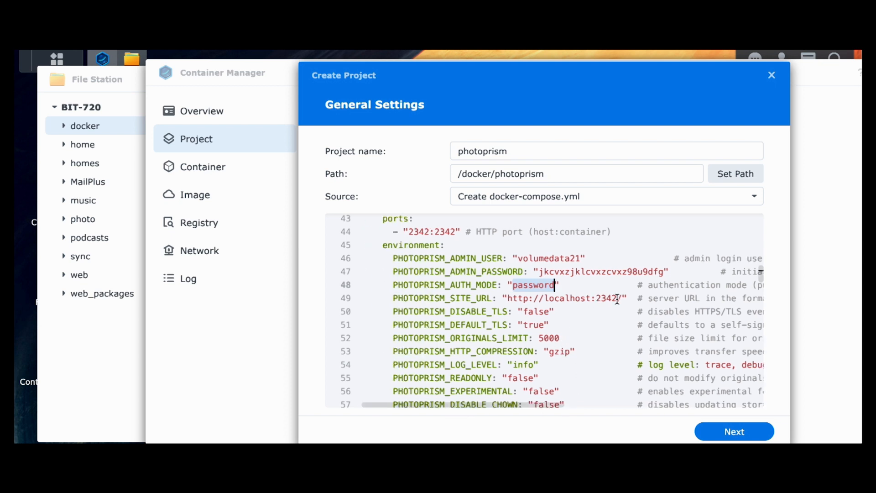
left_click_drag(761, 274, 763, 301)
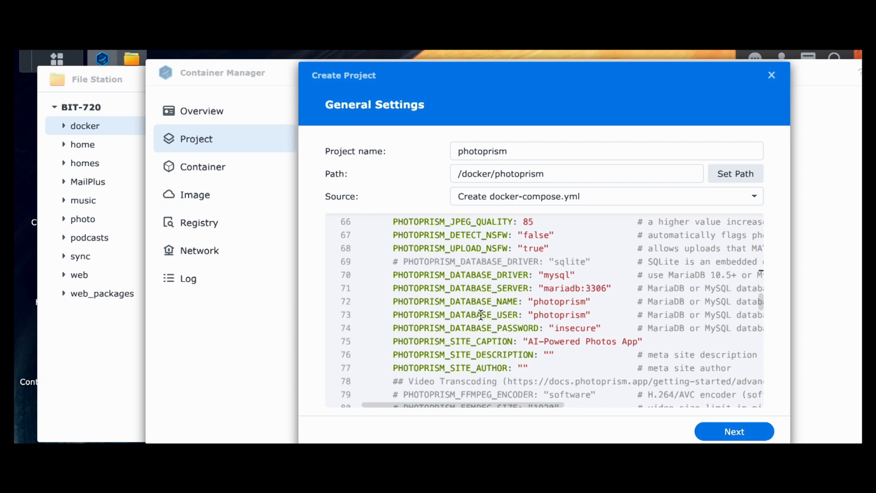
Replace the default database password on line 74 with a new one and select it for copying.
left_click_drag(395, 327, 538, 328)
left_click(579, 326)
double_click(579, 326)
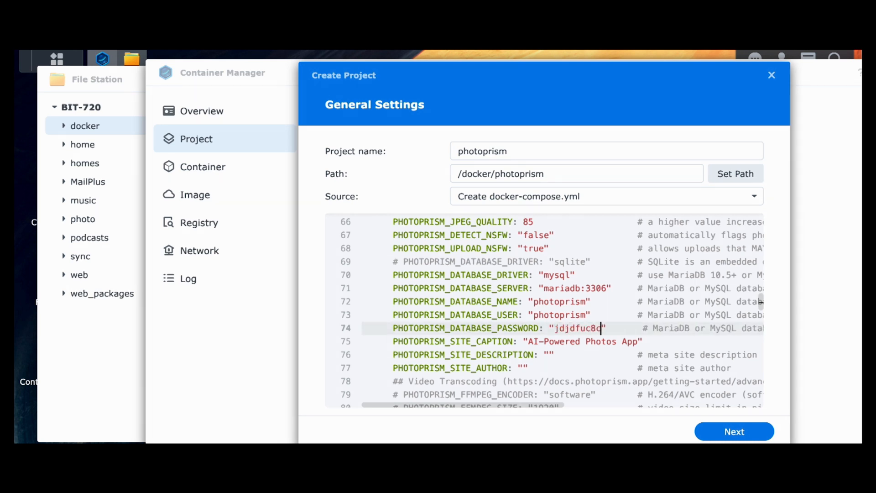
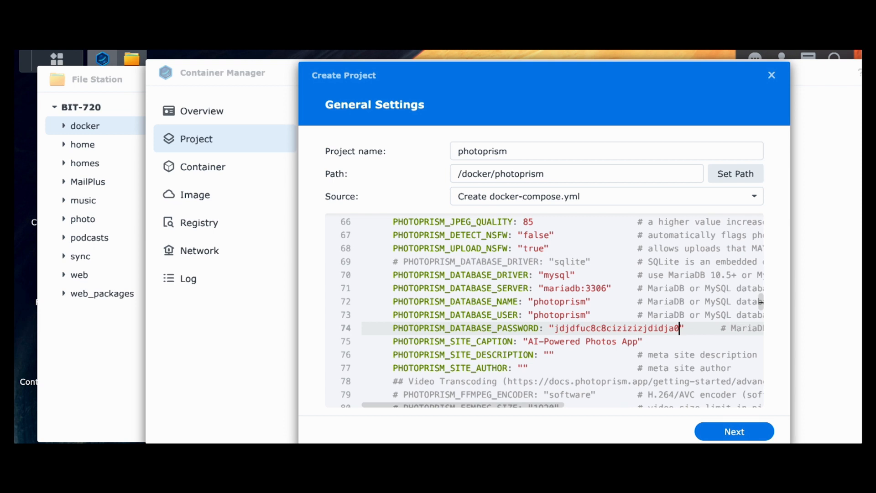
double_click(583, 330)
key("ctrl+c")
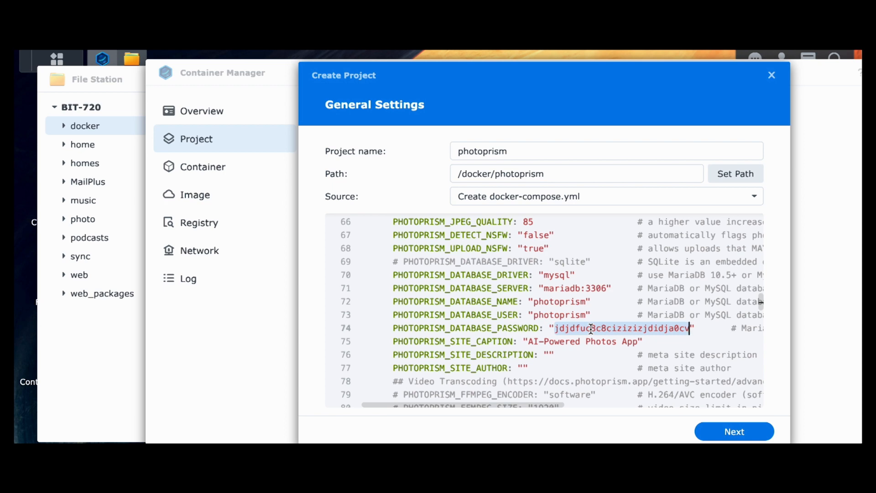
left_click_drag(760, 301, 762, 250)
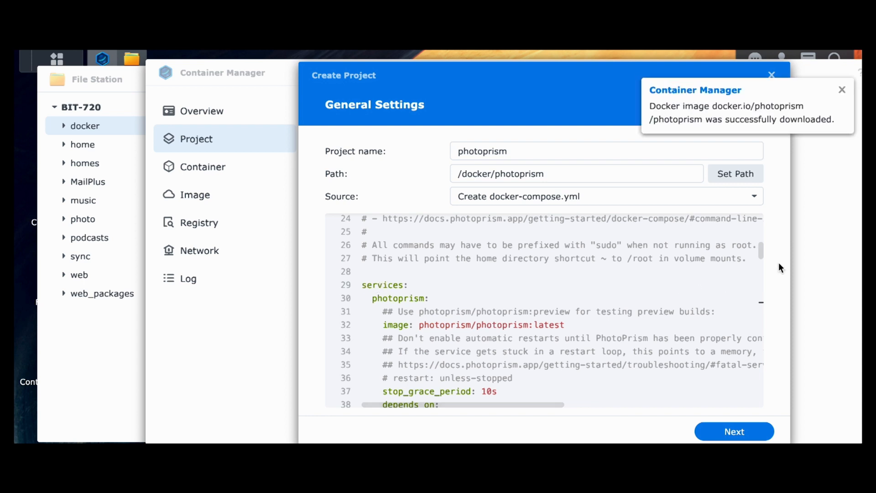
Scroll down to the mariadb service and inspect its image line 112.
left_click_drag(762, 246, 761, 351)
triple_click(406, 265)
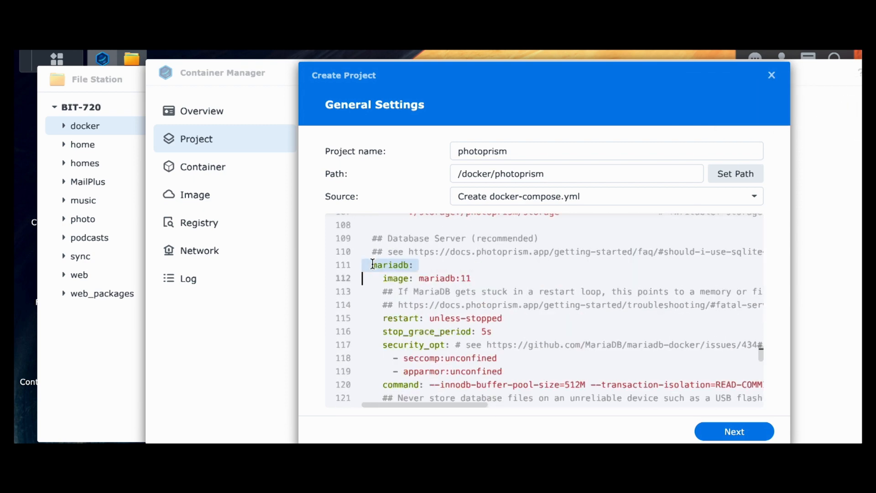
triple_click(407, 276)
left_click(580, 281)
double_click(455, 277)
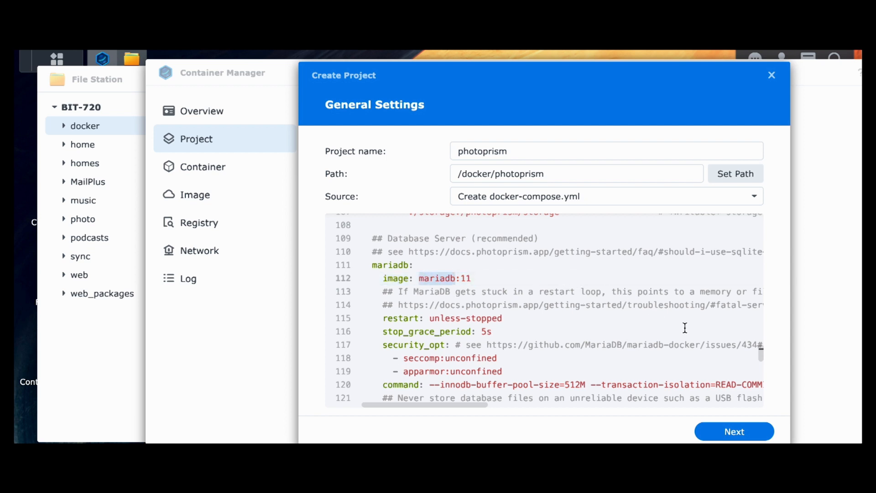
Paste the database password into MARIADB_PASSWORD and give MARIADB_ROOT_PASSWORD a new value.
left_click_drag(761, 349, 761, 366)
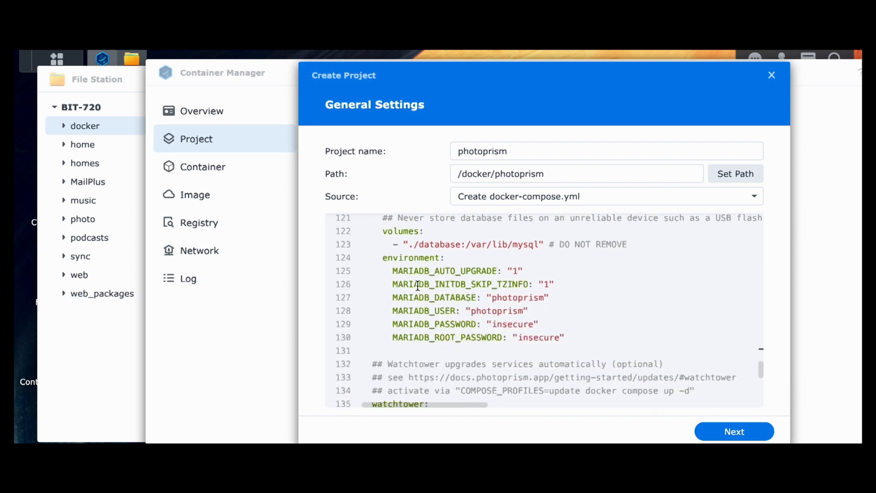
double_click(396, 323)
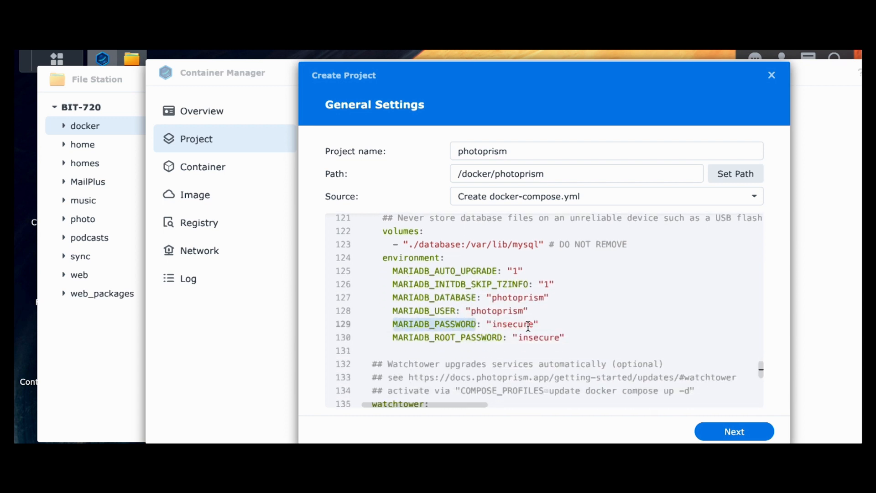
double_click(511, 325)
key("ctrl+v")
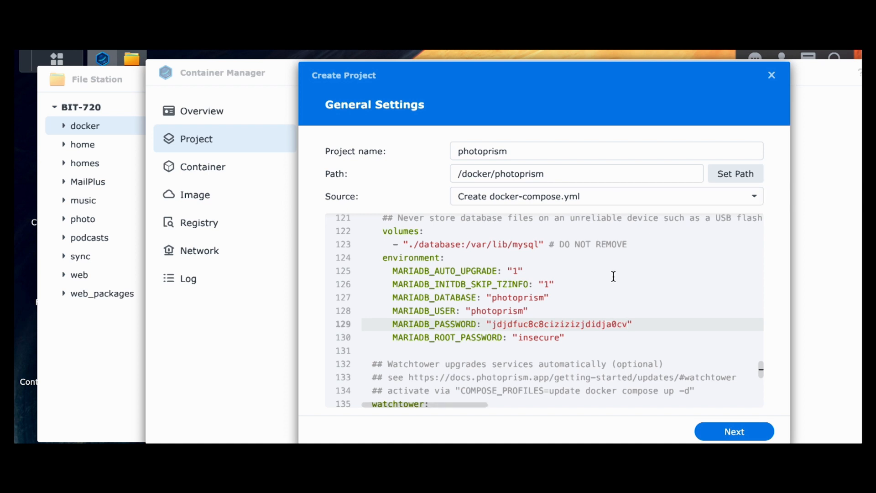
double_click(544, 338)
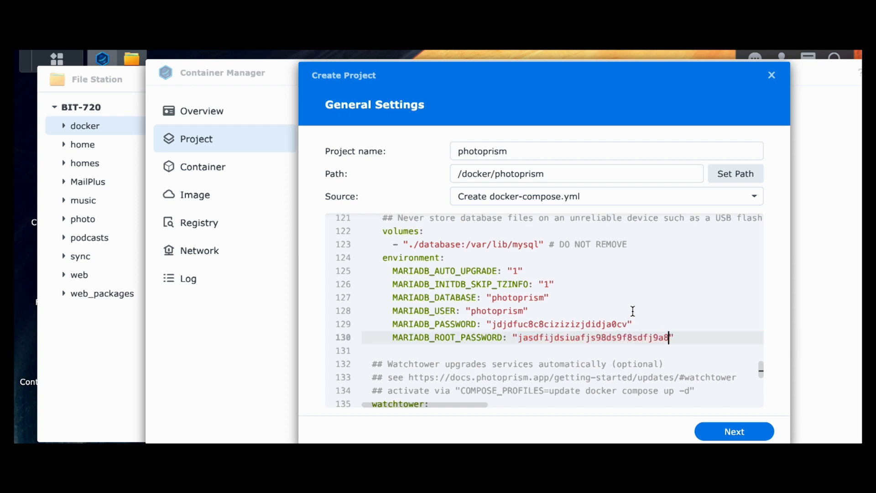
left_click_drag(761, 369, 760, 224)
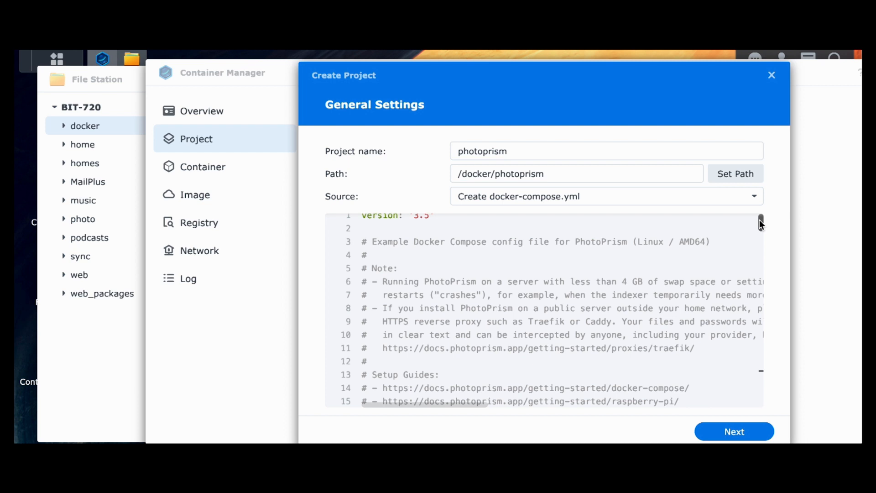
left_click_drag(760, 224, 753, 332)
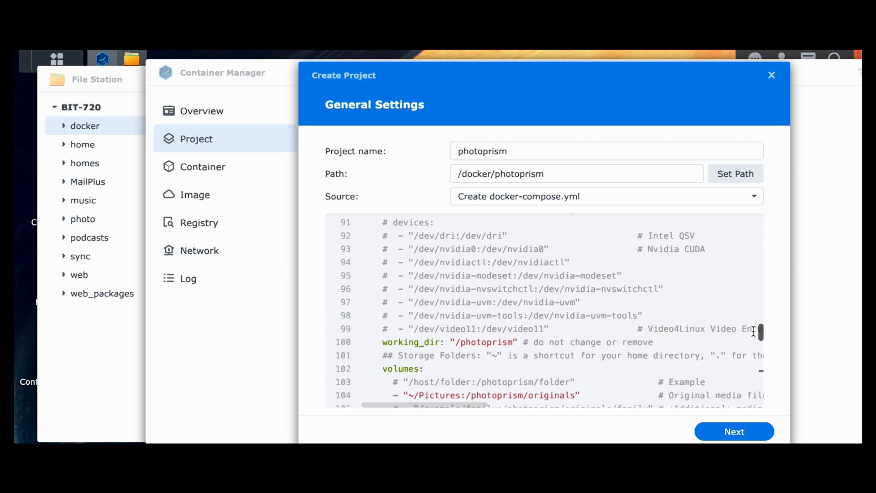
scroll(754, 332, "down", 1)
scroll(753, 332, "down", 3)
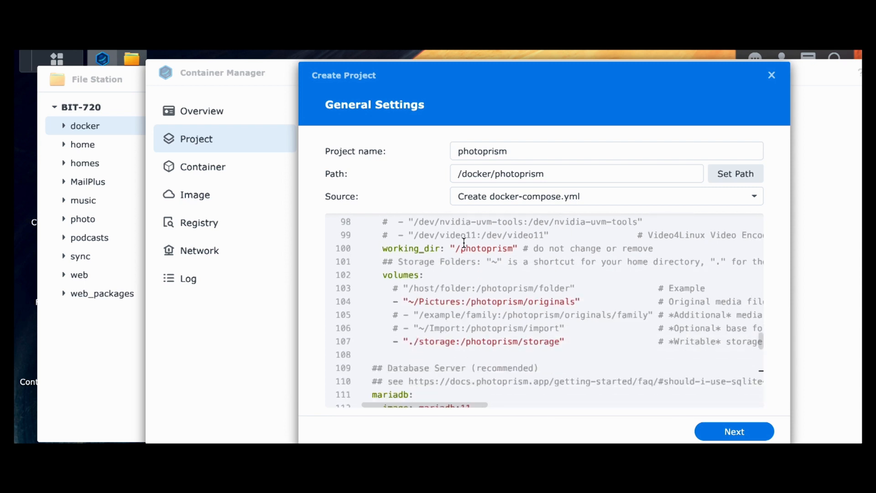
left_click_drag(382, 274, 479, 299)
left_click(555, 301)
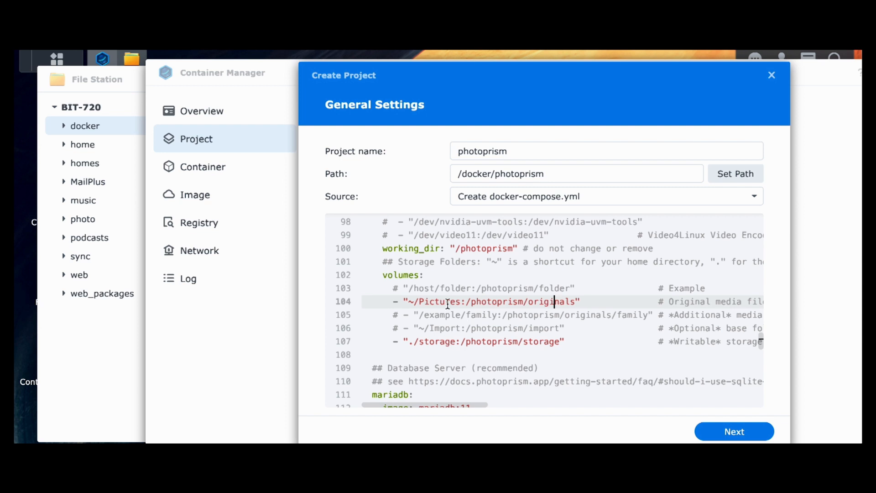
mouse_move(408, 301)
left_mouse_down()
mouse_move(461, 301)
mouse_move(409, 302)
left_mouse_up()
left_click(472, 301)
left_click_drag(434, 405, 404, 401)
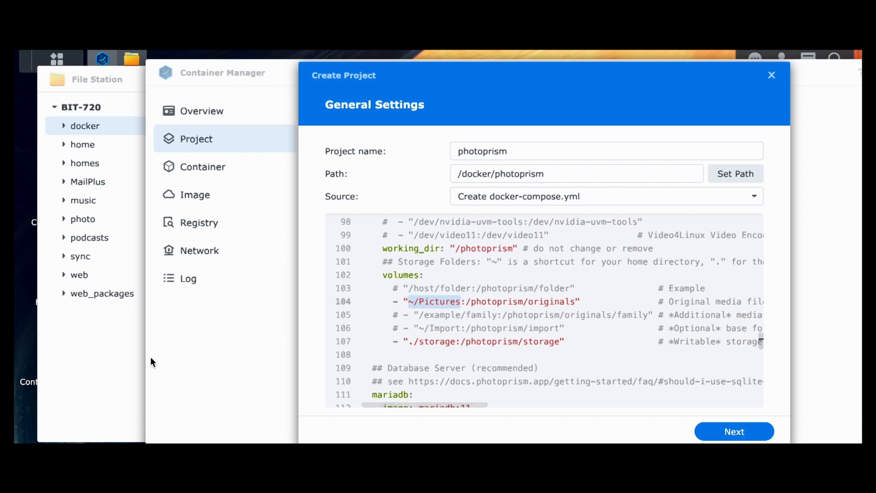
Copy the photos folder's location /volume2/docker/photos from its Properties in File Station.
left_click(90, 377)
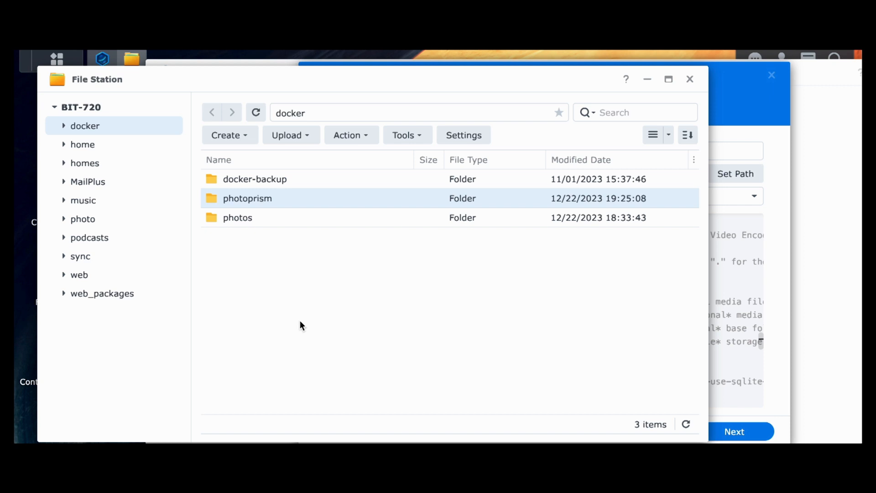
left_click(269, 236)
left_click(291, 220)
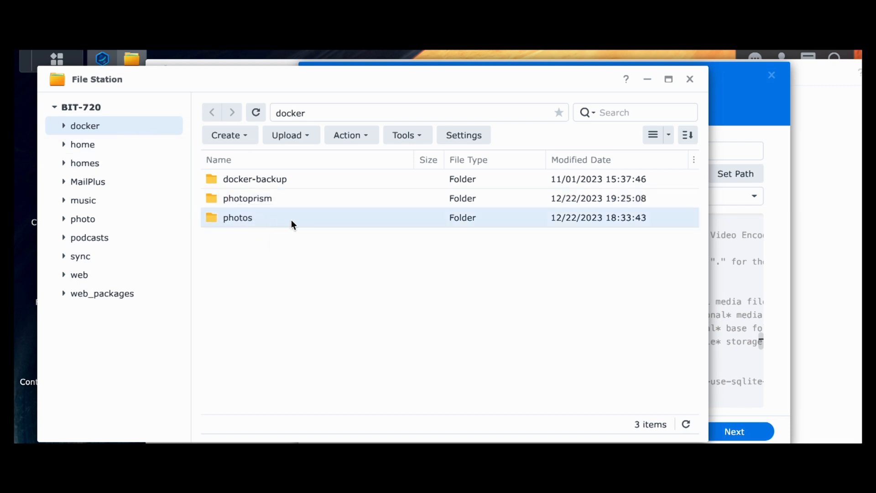
right_click(295, 223)
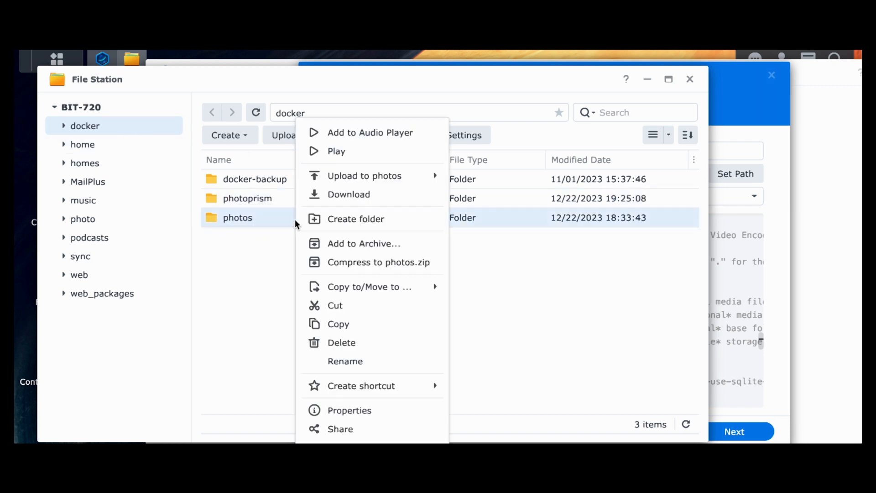
left_click(340, 410)
double_click(397, 179)
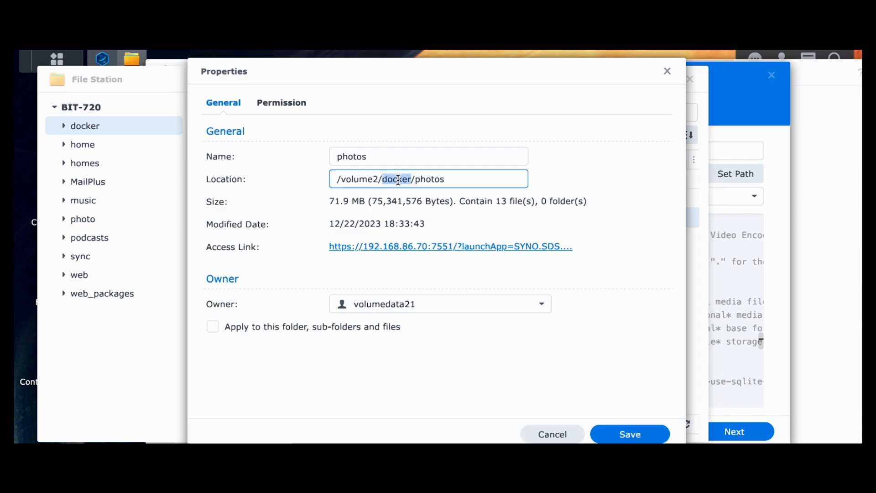
left_click(397, 178)
key("ctrl+c")
right_click(389, 175)
left_click(411, 235)
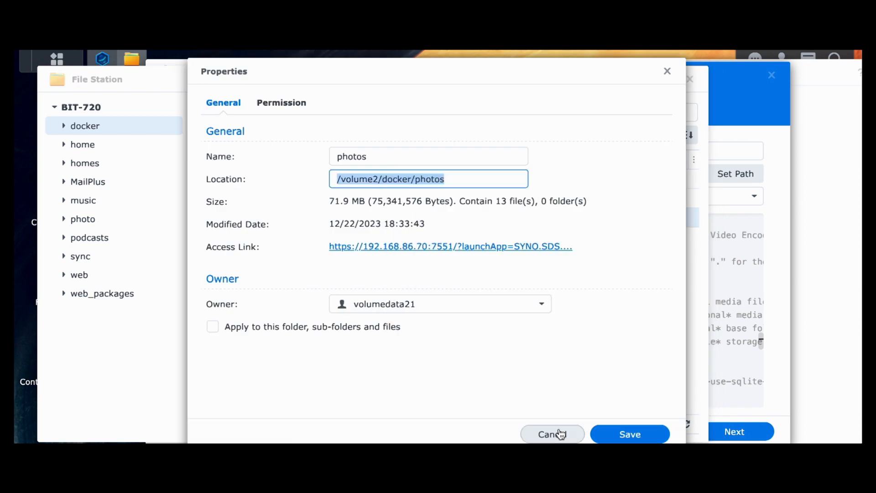
left_click(561, 434)
Back in the compose editor, select the ~ on the originals volume line.
left_click(729, 67)
left_click(483, 314)
left_click(465, 301)
left_click_drag(411, 302, 414, 302)
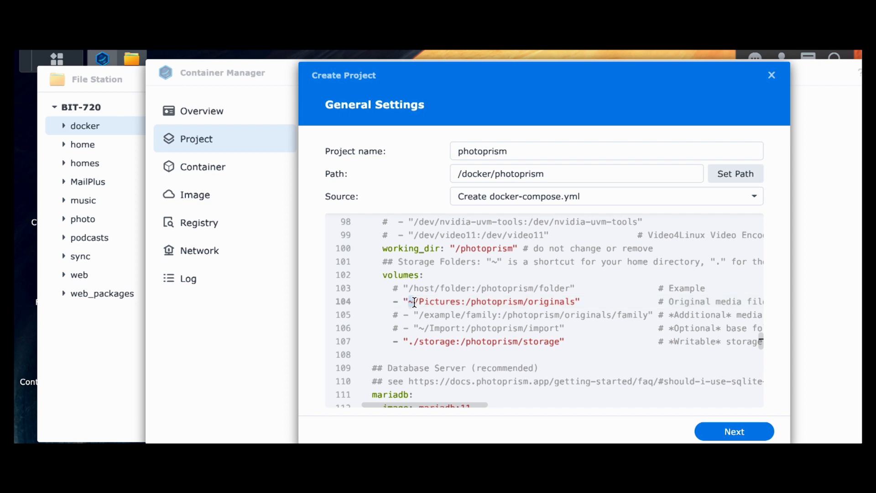
Replace ~/Pictures on line 104 with the pasted /volume2/docker/photos path.
left_click(424, 249)
left_click(425, 261)
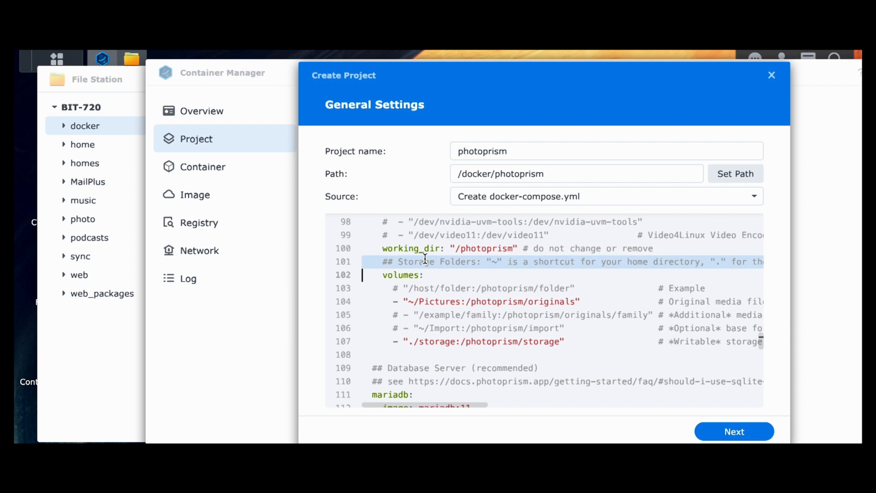
left_click(421, 302)
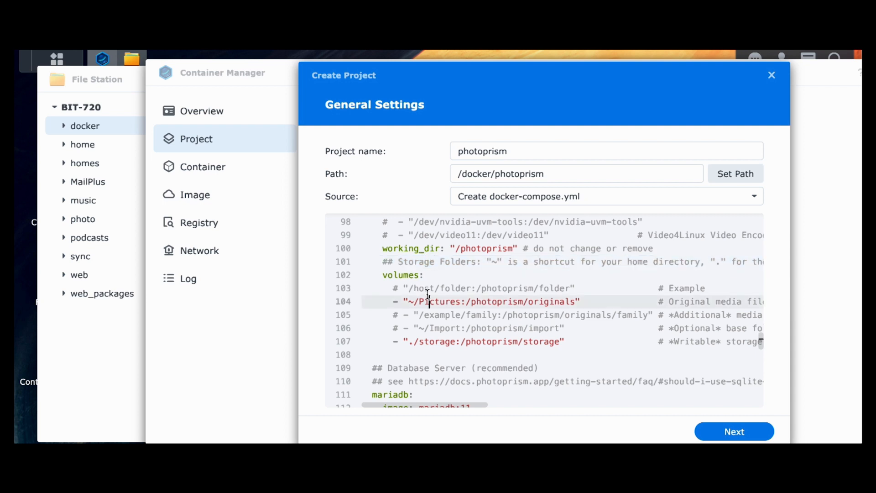
left_click_drag(408, 302, 461, 302)
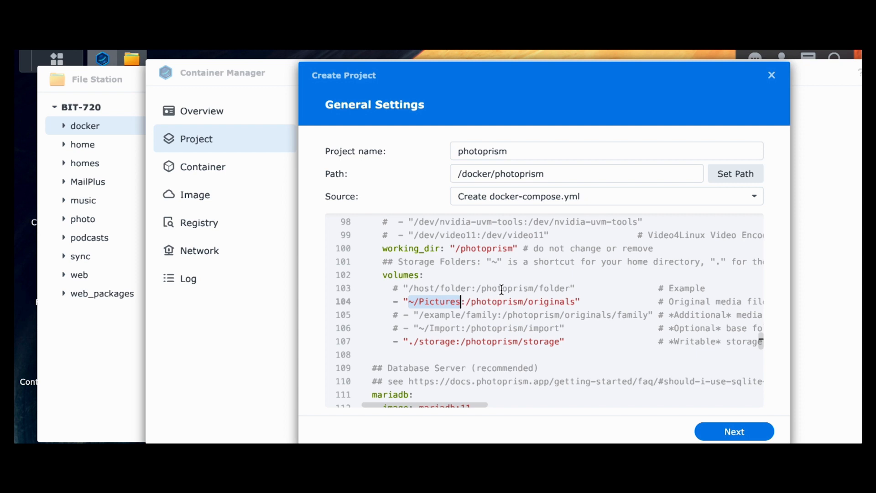
key("ctrl+v")
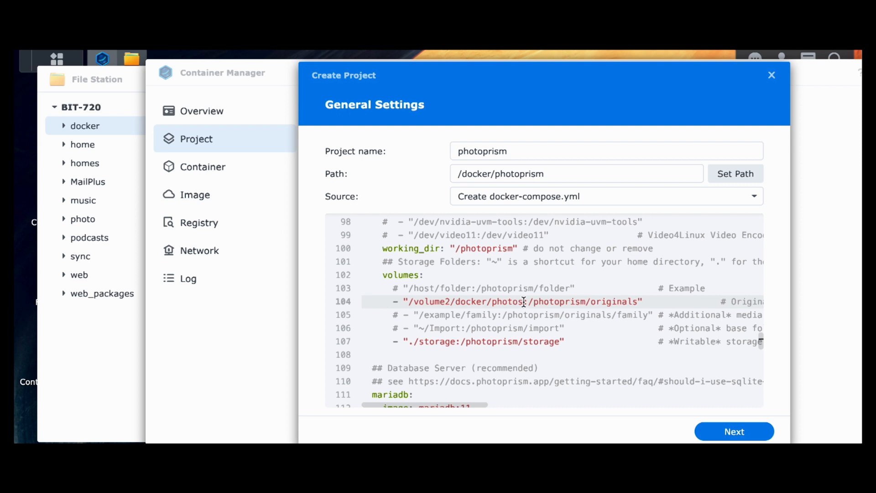
Examine the ./storage volume line and select the project's /docker/photoprism path.
scroll(514, 318, "down", 1)
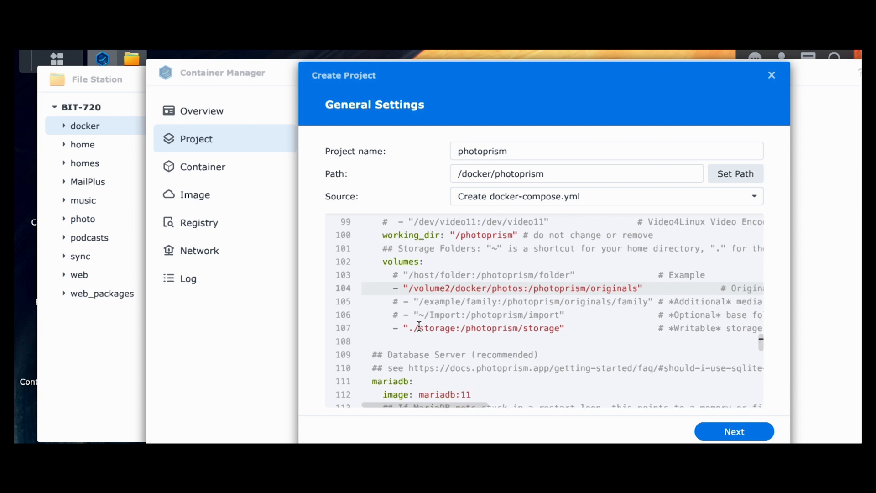
triple_click(497, 327)
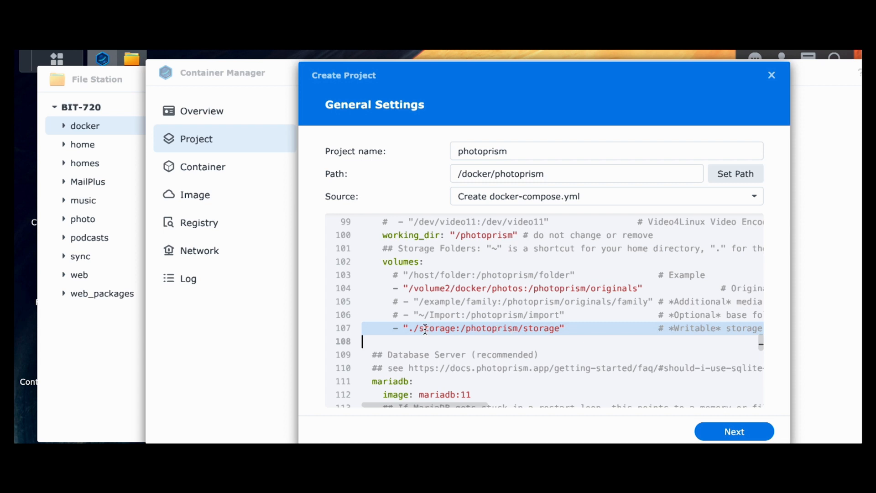
left_click(448, 316)
left_click(426, 328)
scroll(417, 329, "up", 1)
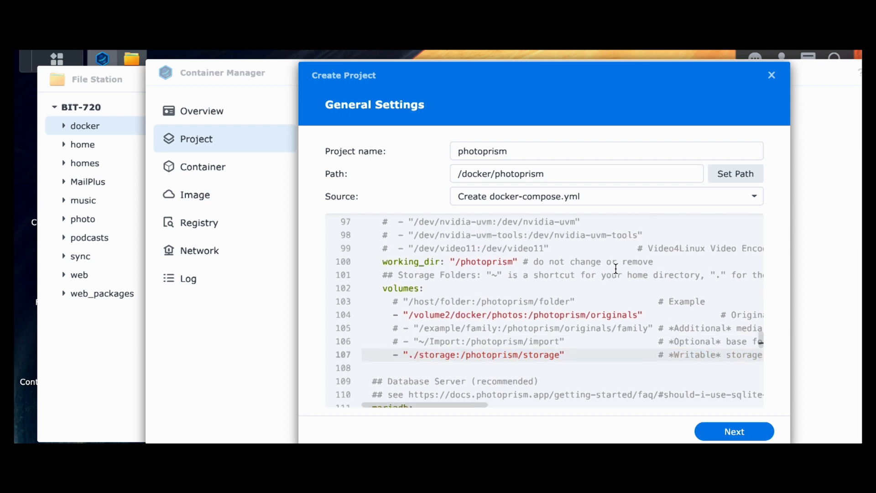
left_click_drag(454, 404, 508, 405)
left_click_drag(531, 275, 682, 275)
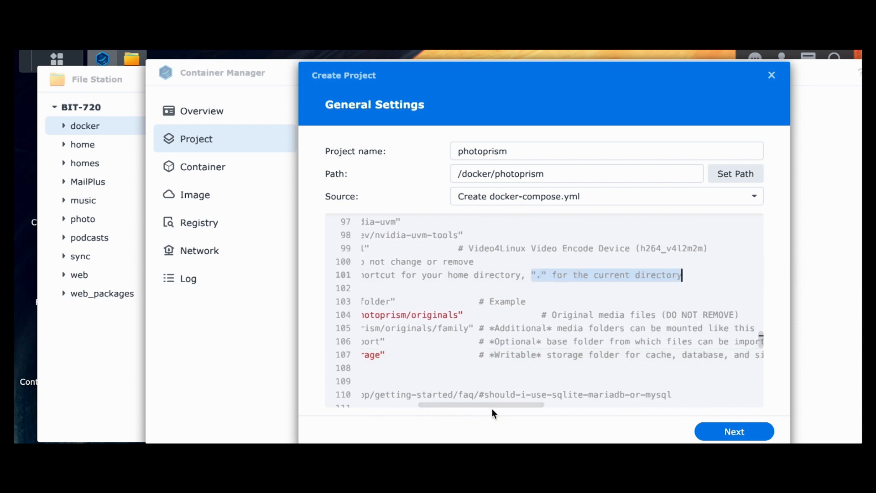
left_click_drag(492, 406, 421, 403)
left_click(471, 328)
left_click(457, 354)
left_click(412, 355)
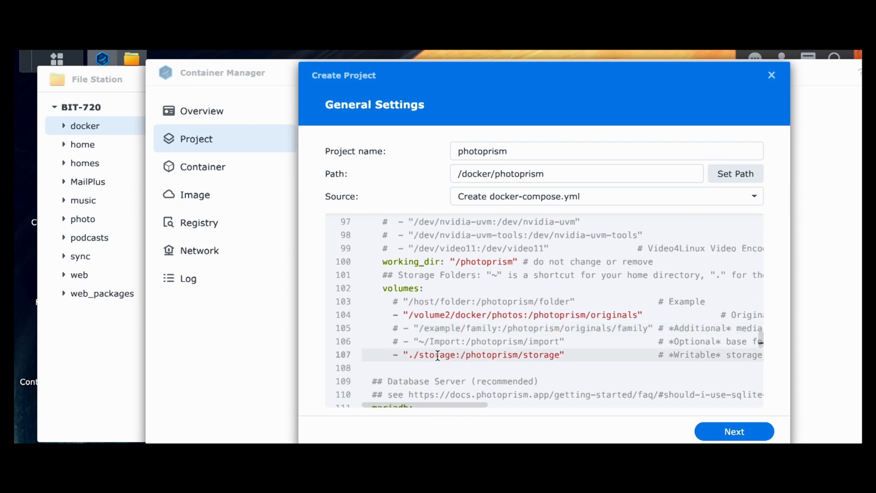
left_click_drag(457, 173, 545, 172)
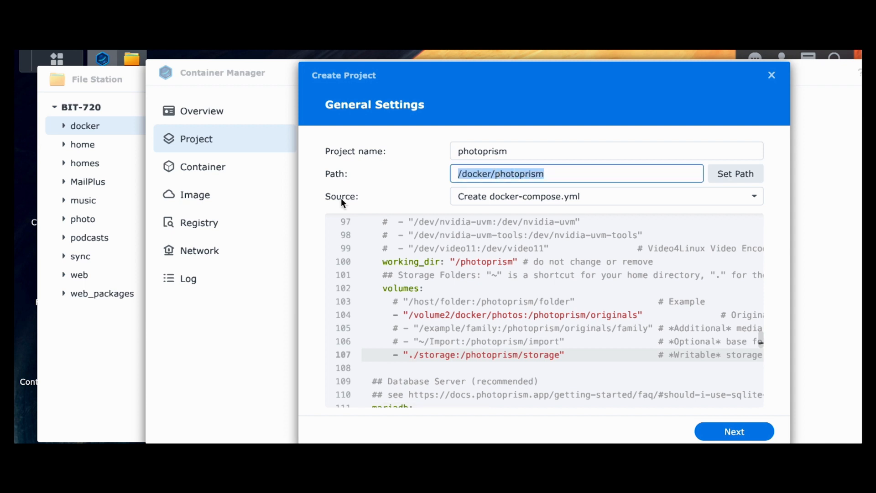
Create a 'storage' folder inside docker/photoprism, then go back to Create Project.
left_click(108, 373)
double_click(248, 197)
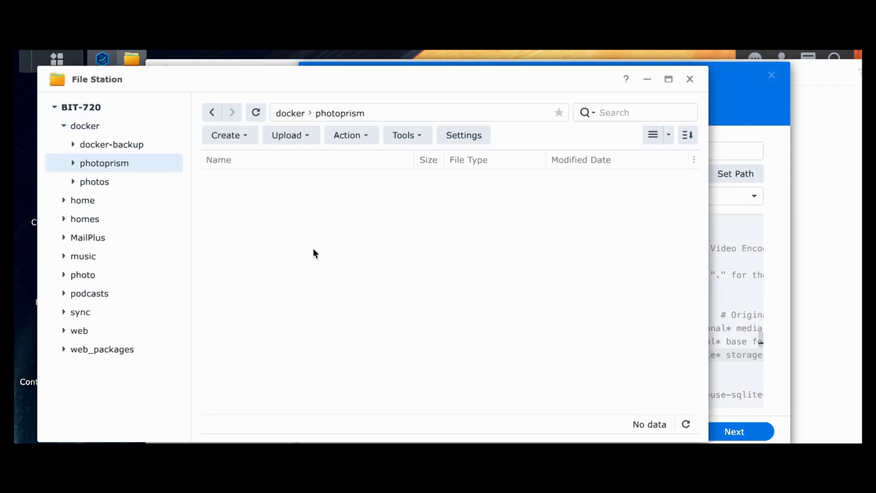
right_click(312, 227)
left_click(354, 227)
type("storag")
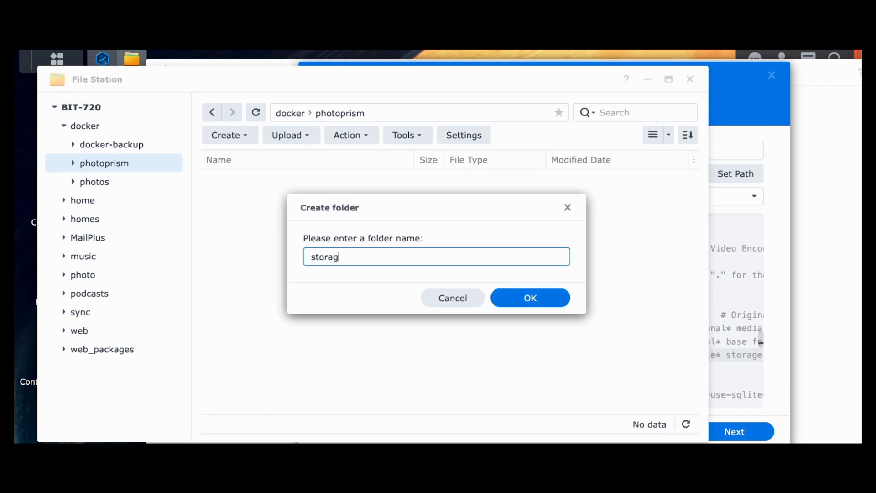
type("e")
key("Return")
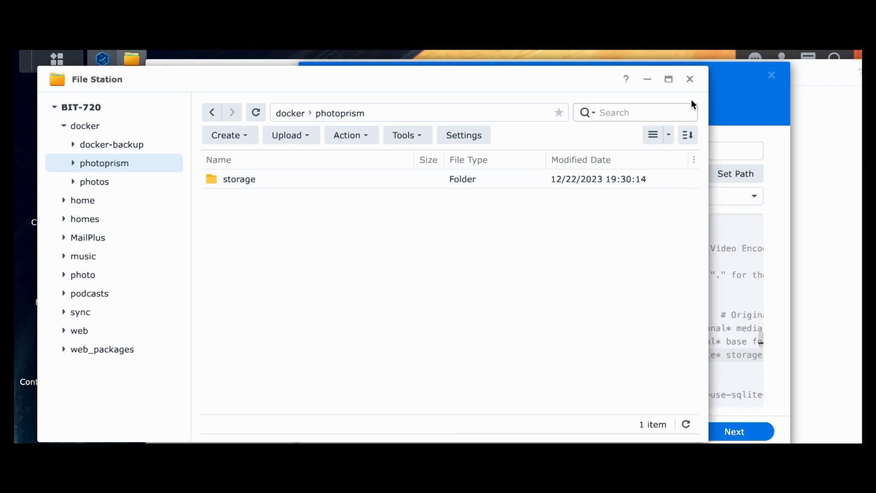
left_click(729, 81)
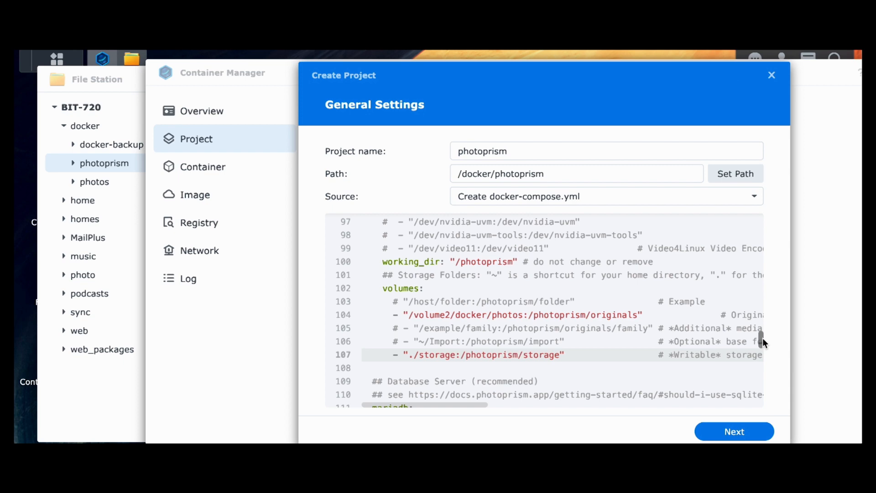
Review the compose file and move past the web portal settings to the photoprism Summary page.
left_click_drag(762, 336, 768, 361)
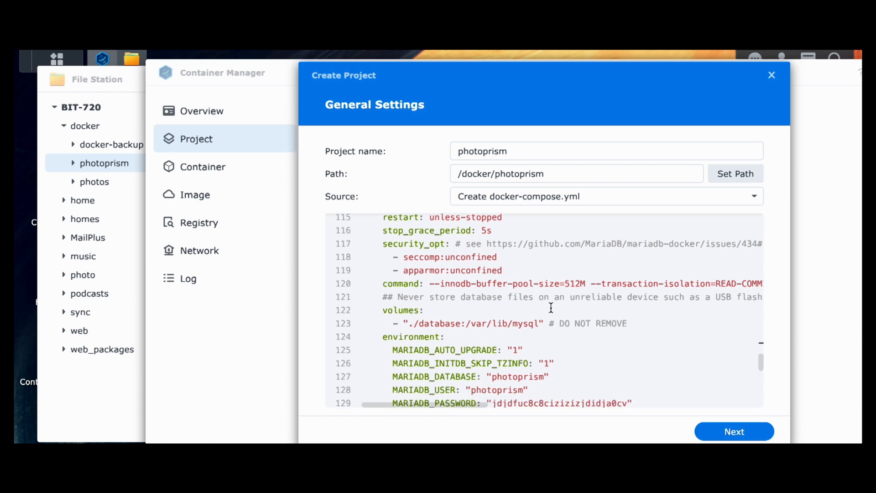
left_click_drag(760, 357, 765, 333)
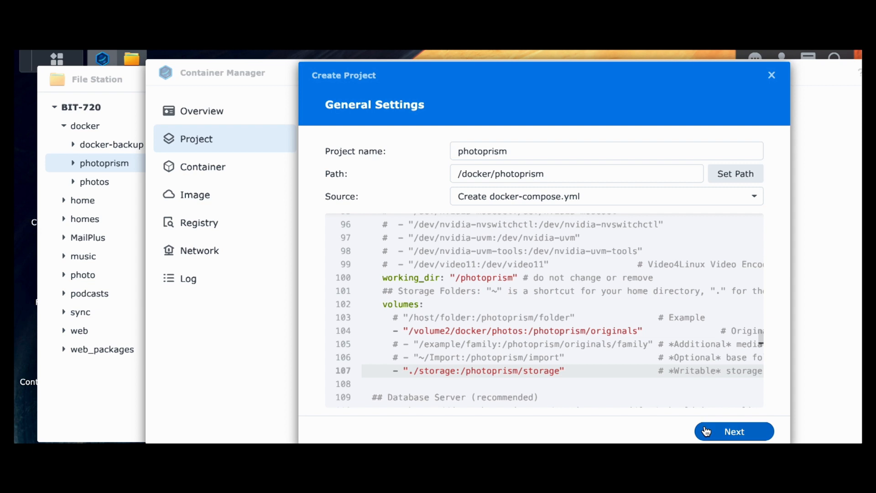
left_click(734, 431)
left_click(725, 427)
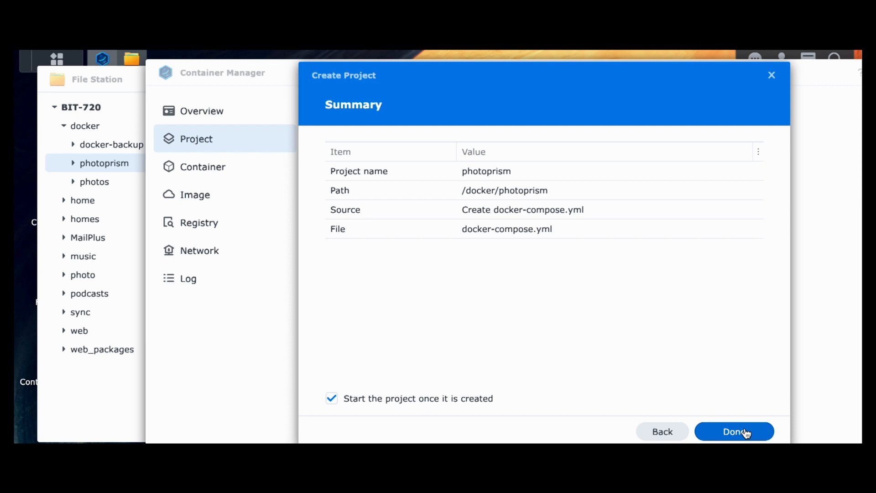
Create the photoprism project and review the build log's missing database bind-mount error.
left_click(746, 432)
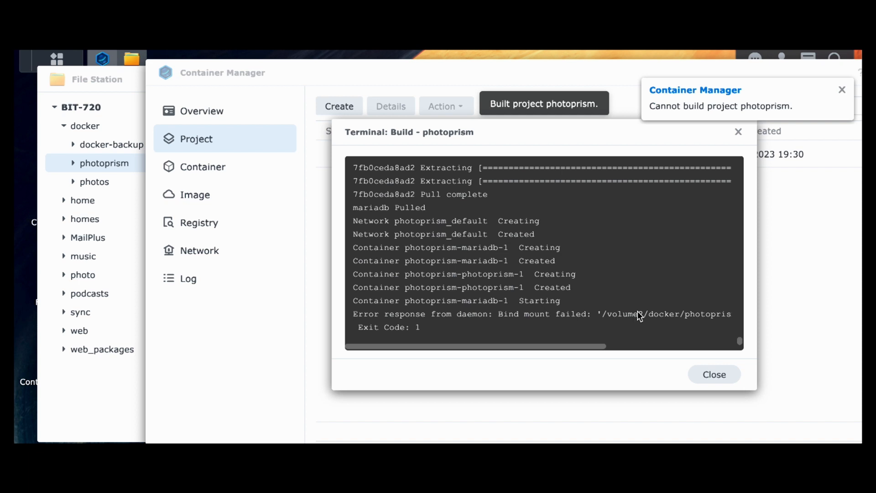
scroll(587, 341, "right", 3)
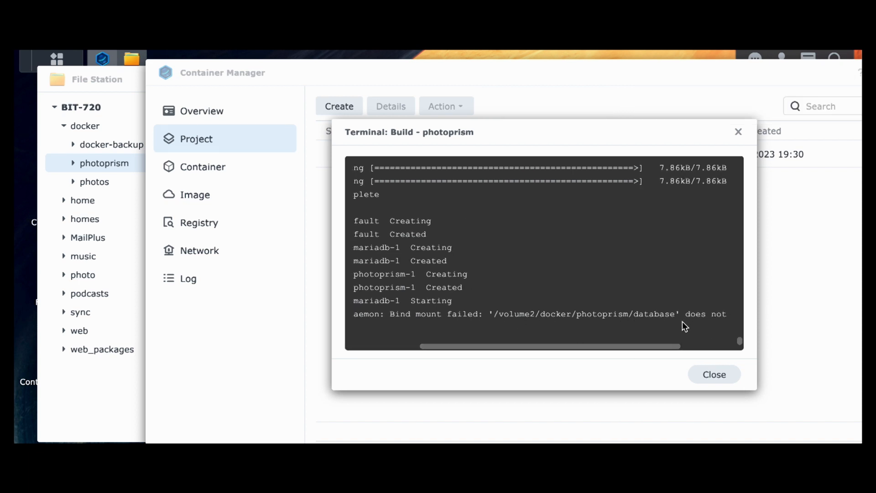
left_click_drag(652, 346, 370, 331)
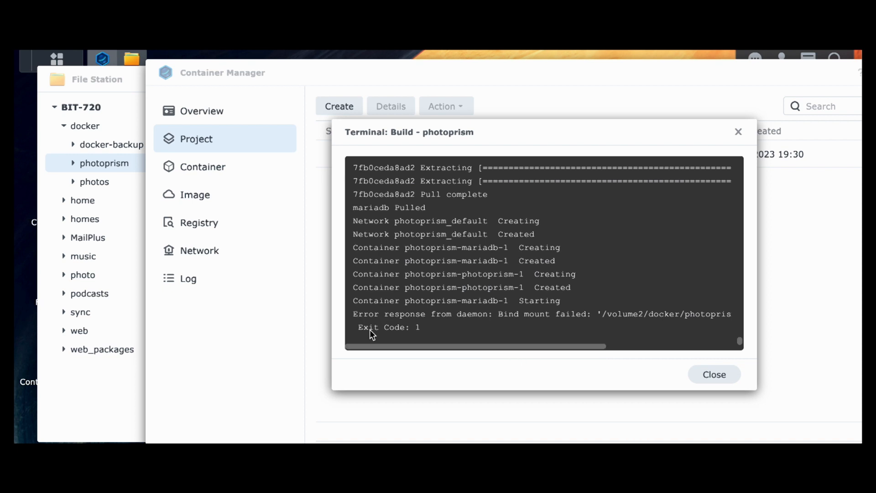
left_click(715, 374)
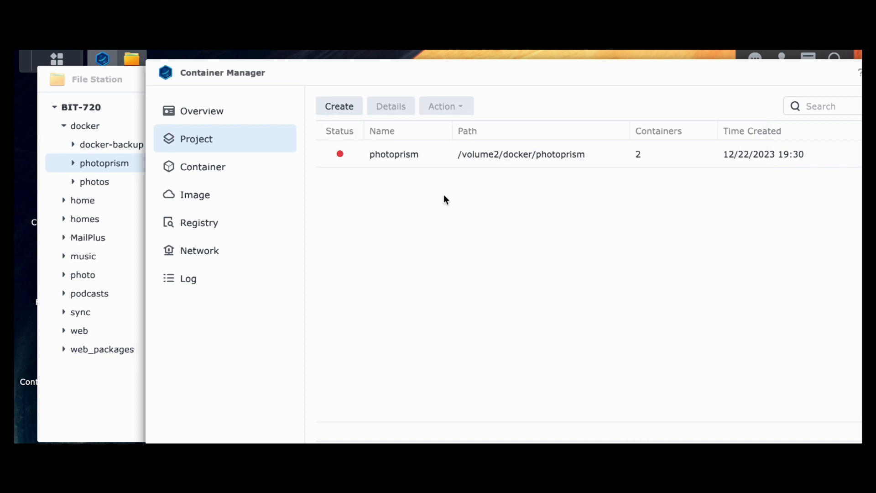
Start creating a new folder inside docker/photoprism in File Station.
left_click(113, 78)
right_click(281, 217)
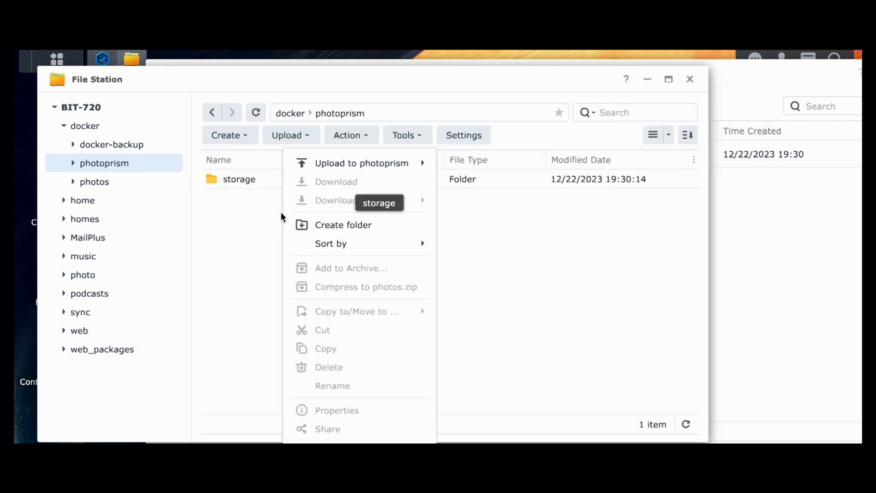
left_click(344, 224)
Name the new folder 'database', then rebuild the photoprism project until it exits with code 0.
type("database")
key("Return")
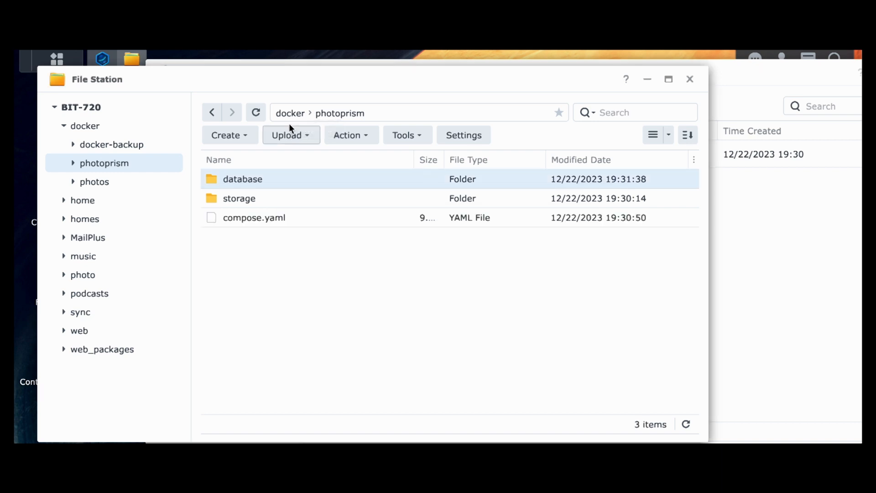
left_click(819, 270)
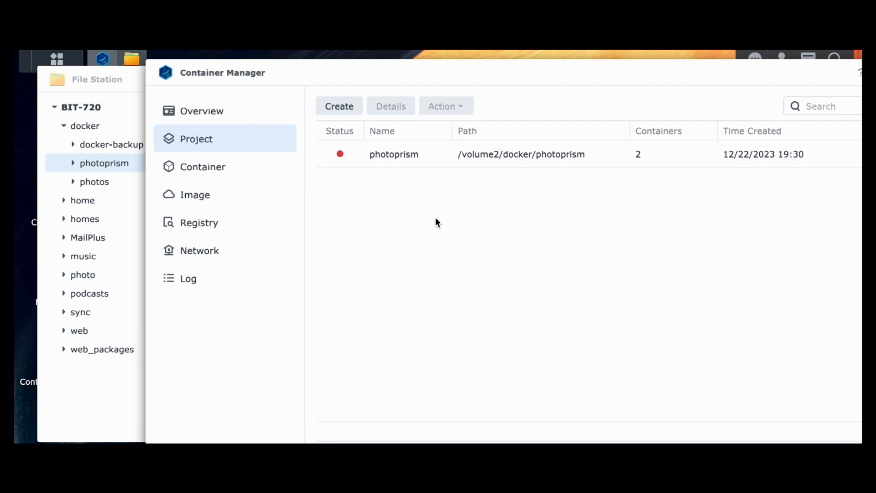
right_click(499, 154)
left_click(518, 172)
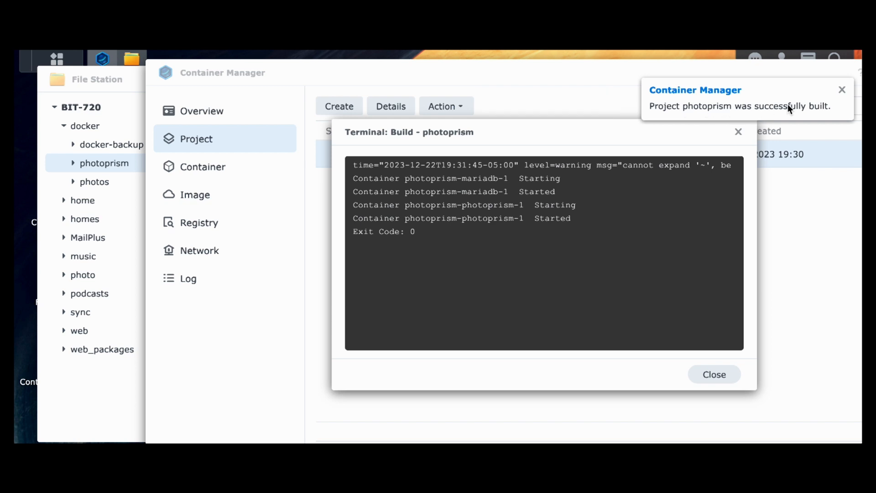
left_click(714, 375)
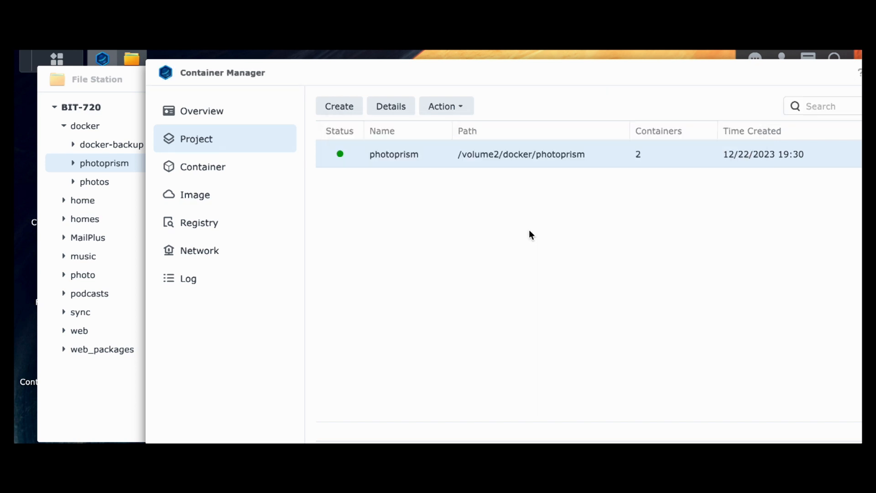
Check the photoprism-mariadb-1 and photoprism-photoprism-1 containers in the Container list.
left_click(250, 176)
left_click(483, 182)
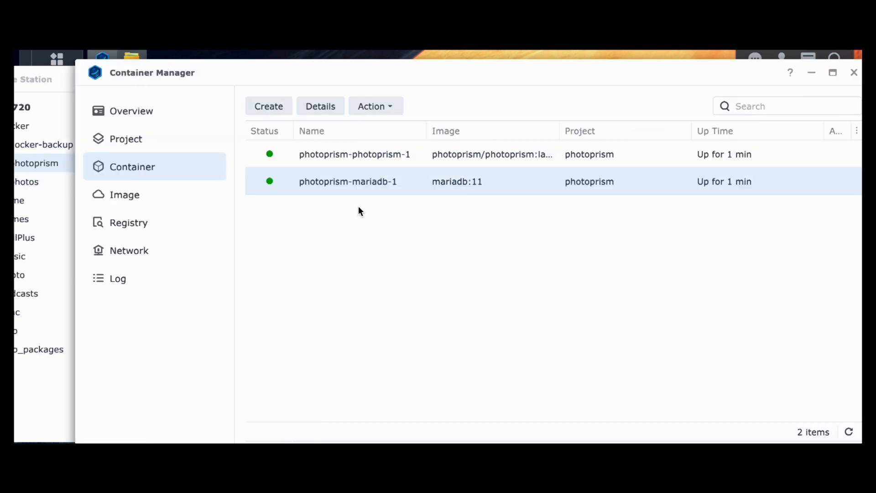
left_click(288, 154)
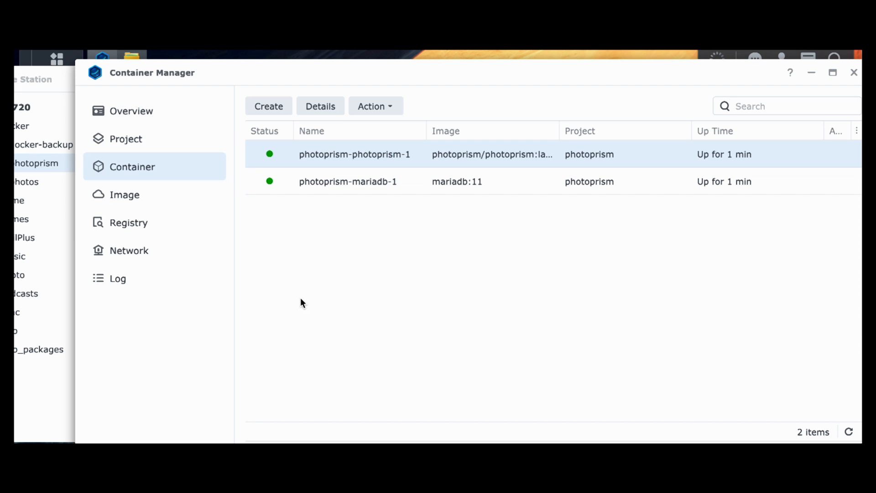
mouse_move(622, 74)
left_mouse_down()
mouse_move(597, 78)
mouse_move(617, 83)
left_mouse_up()
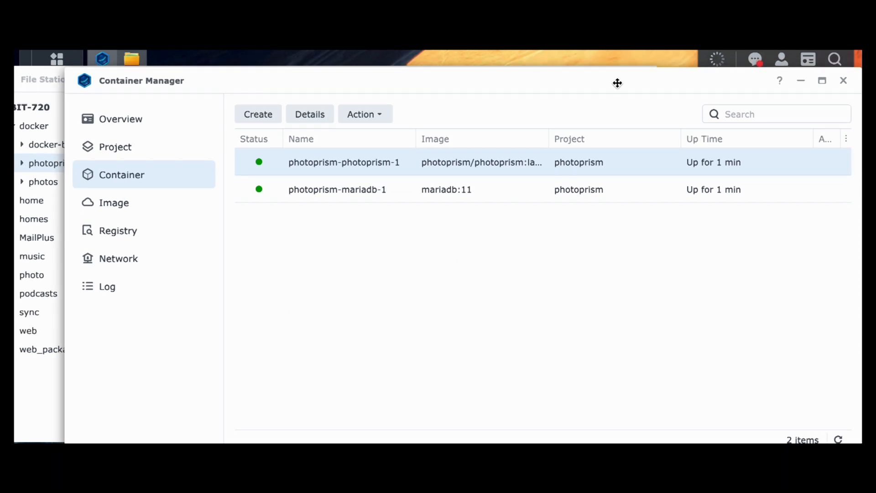
Open the photoprism project's YAML configuration and locate host port 2342 on line 44.
left_click(174, 160)
double_click(358, 173)
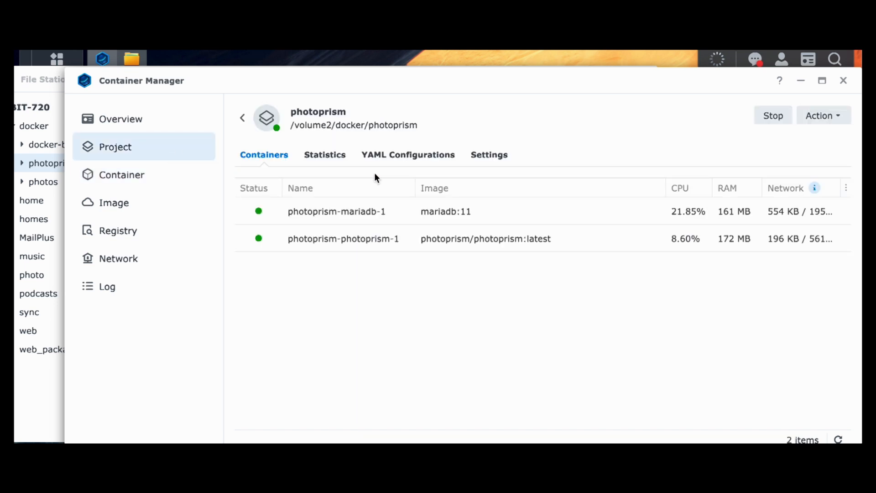
left_click(417, 153)
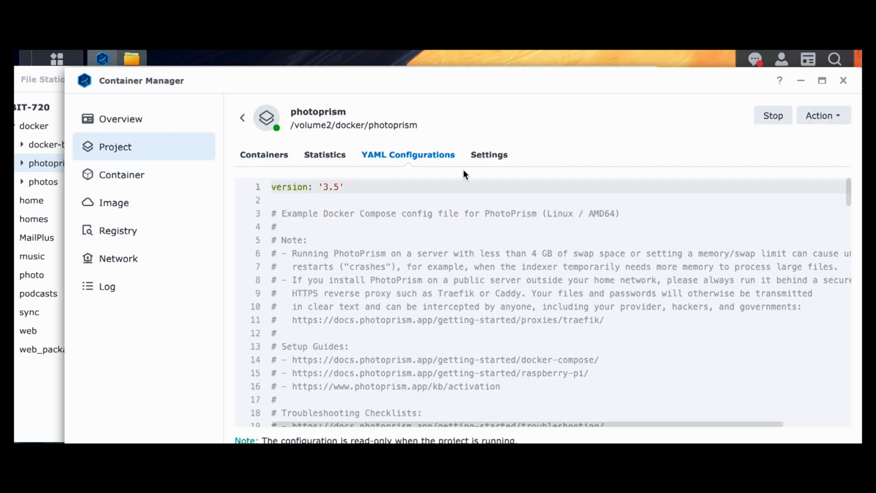
scroll(849, 196, "down", 2)
scroll(848, 196, "down", 6)
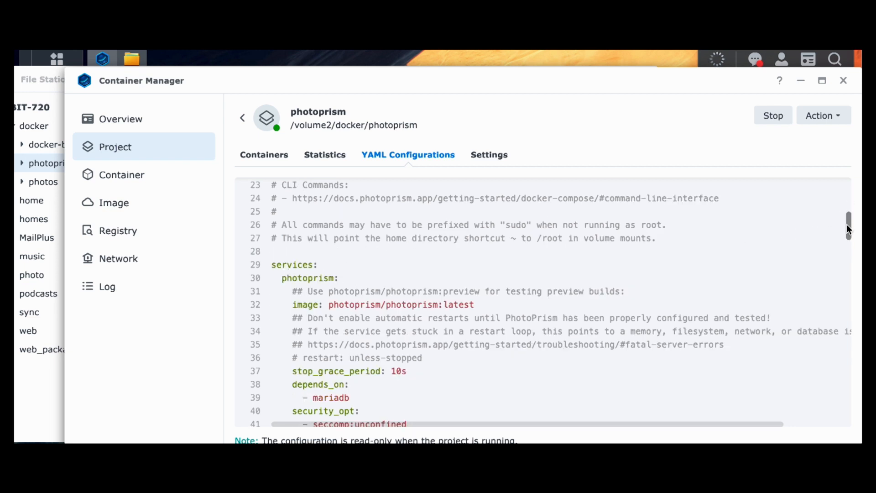
left_click_drag(849, 228, 850, 248)
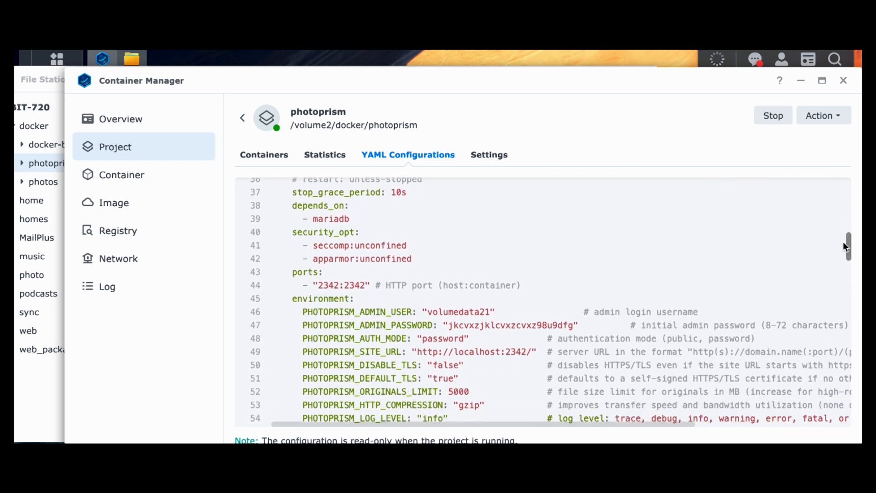
double_click(333, 286)
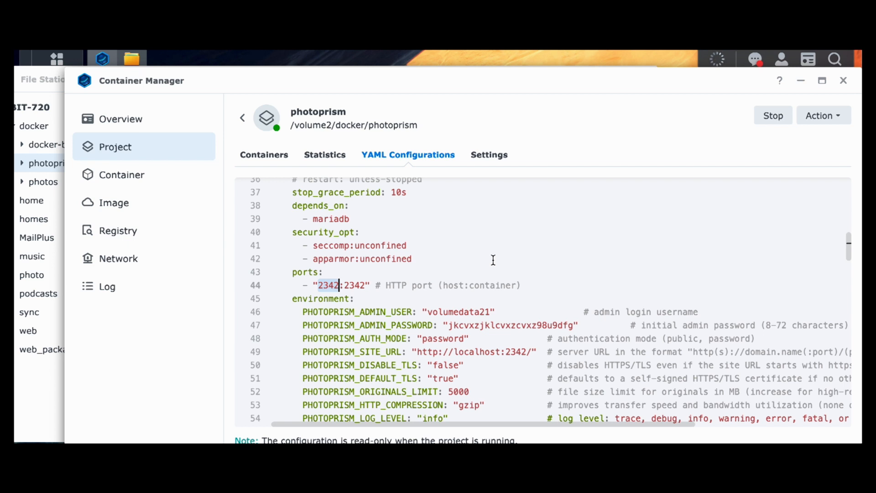
Minimize Container Manager and check the System Health panel, briefly opening the widget list.
left_click(800, 82)
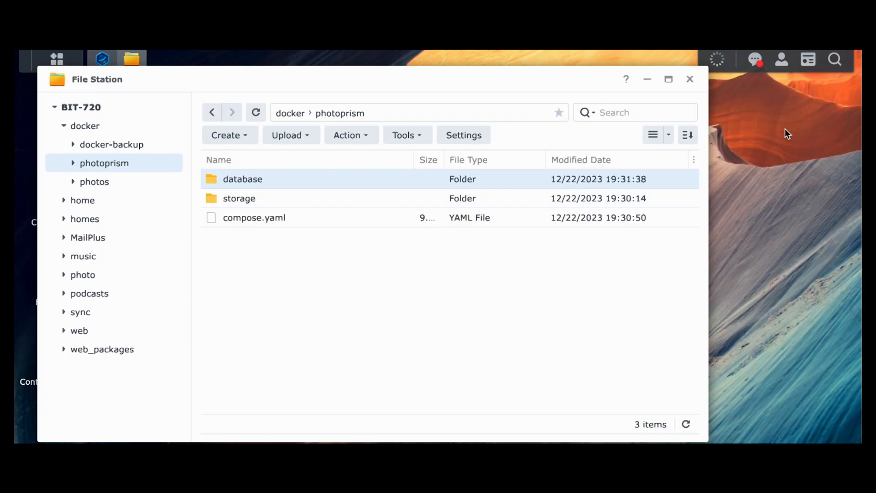
left_click(805, 60)
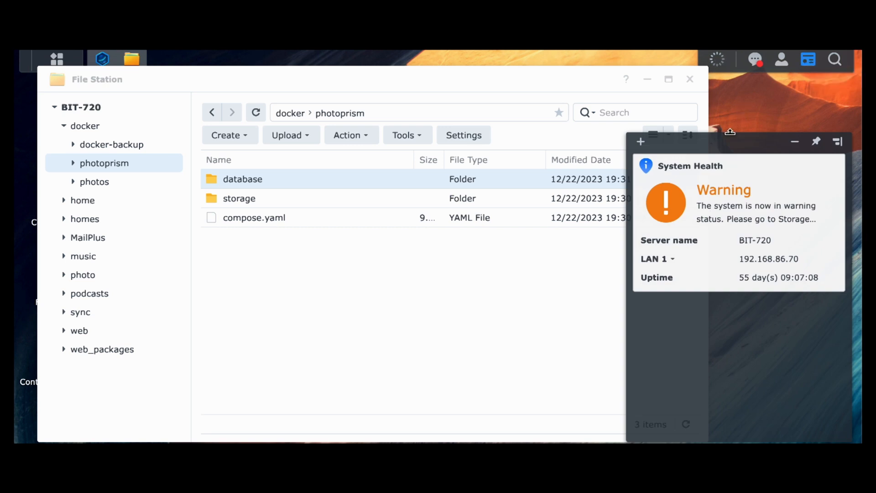
left_click(642, 142)
left_click(675, 141)
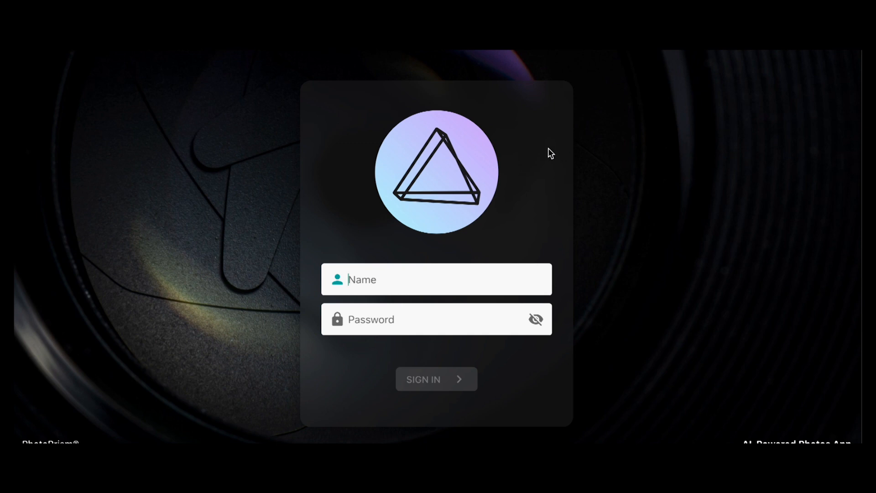
Sign in with the admin username and the admin password copied from the project YAML.
key("Tab")
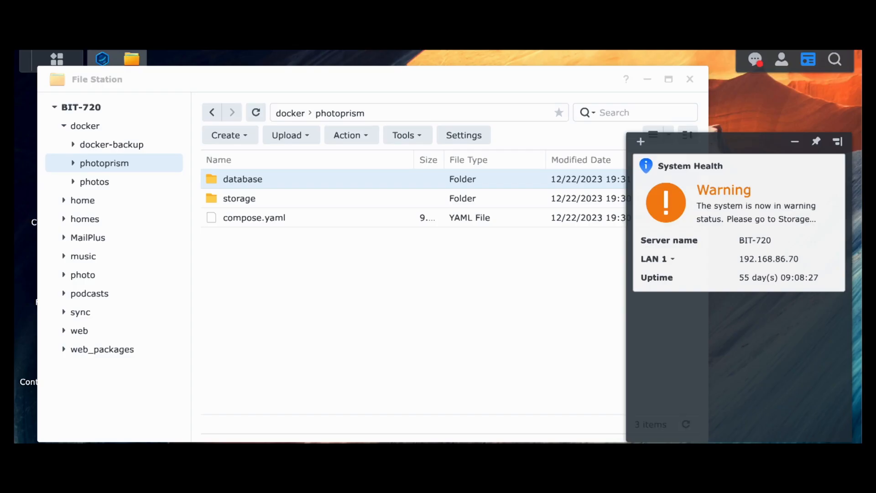
left_click(407, 312)
left_click(687, 79)
left_click(67, 341)
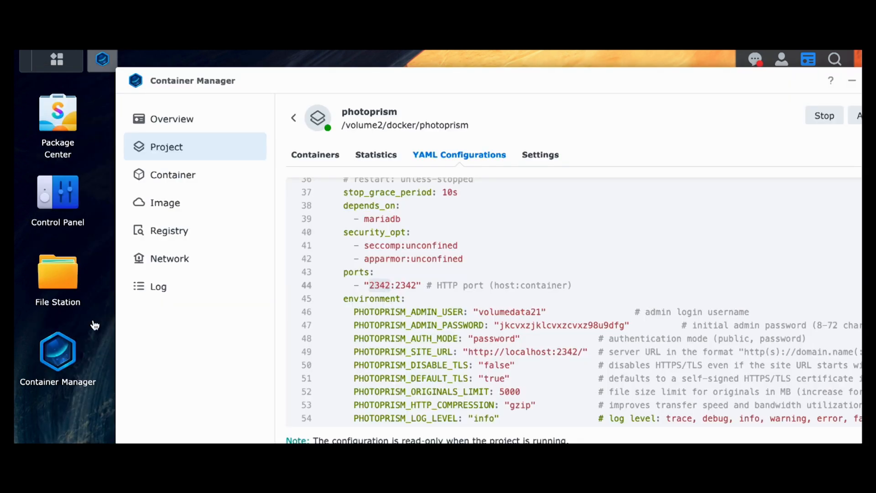
scroll(479, 262, "up", 2)
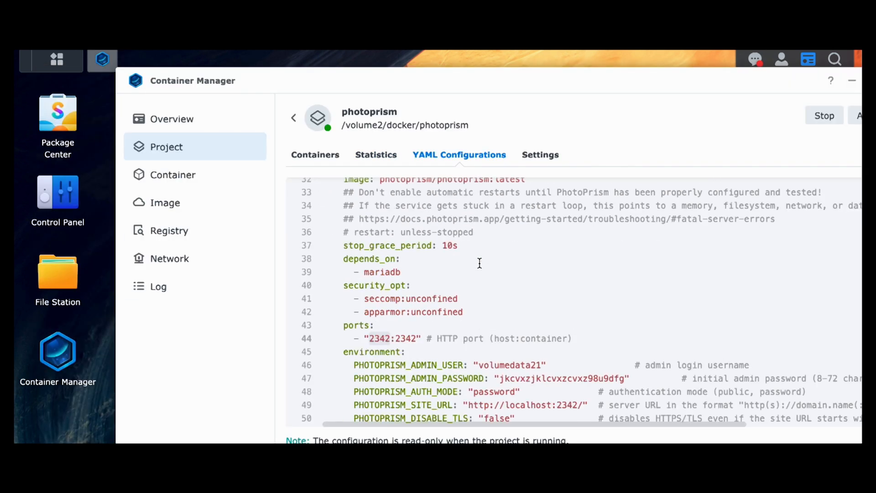
scroll(480, 262, "down", 3)
double_click(554, 298)
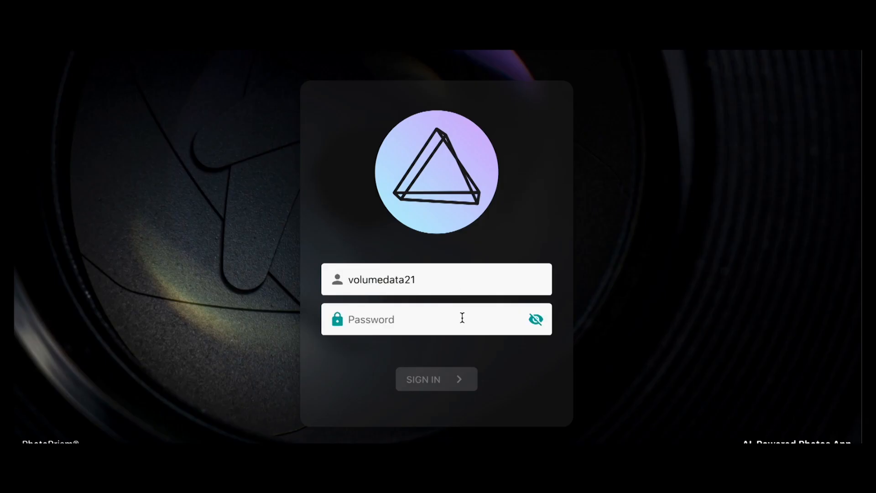
key("ctrl+v")
key("Return")
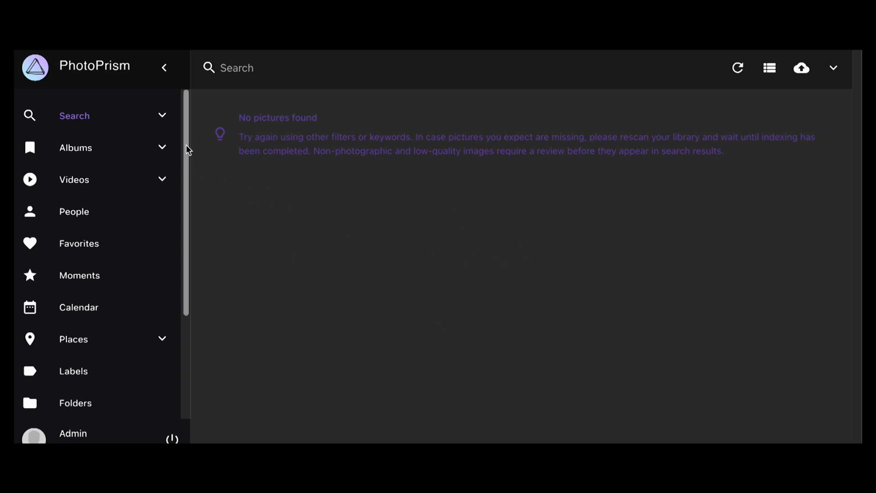
Index all originals from the Library Index tab, then return to the photo Search view.
mouse_move(186, 146)
left_mouse_down()
mouse_move(180, 286)
mouse_move(179, 151)
left_mouse_up()
scroll(127, 306, "down", 3)
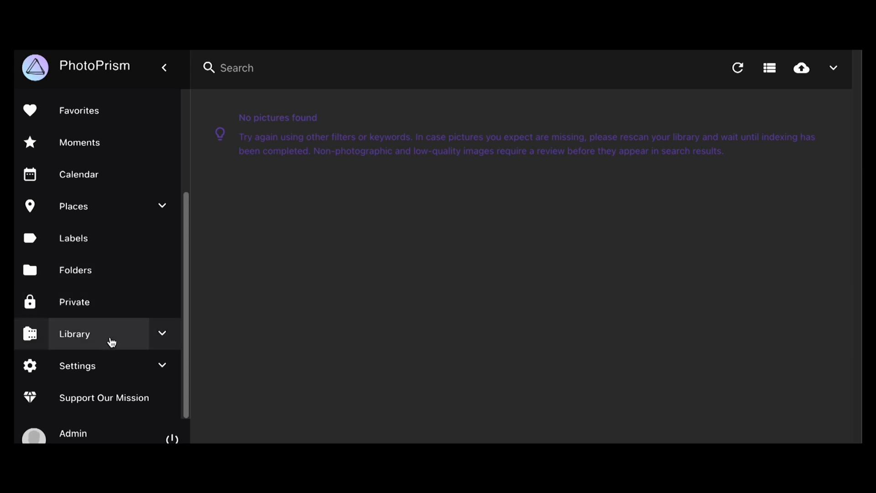
left_click(112, 342)
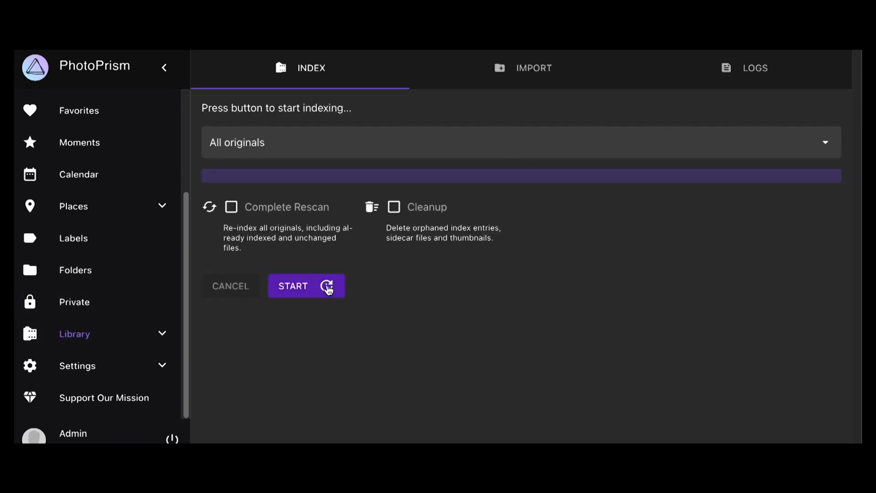
left_click(338, 290)
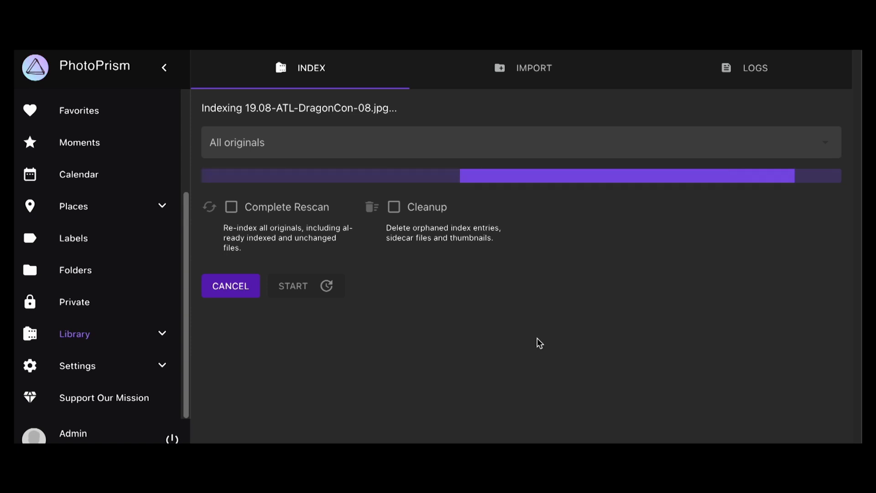
left_click_drag(184, 317, 185, 199)
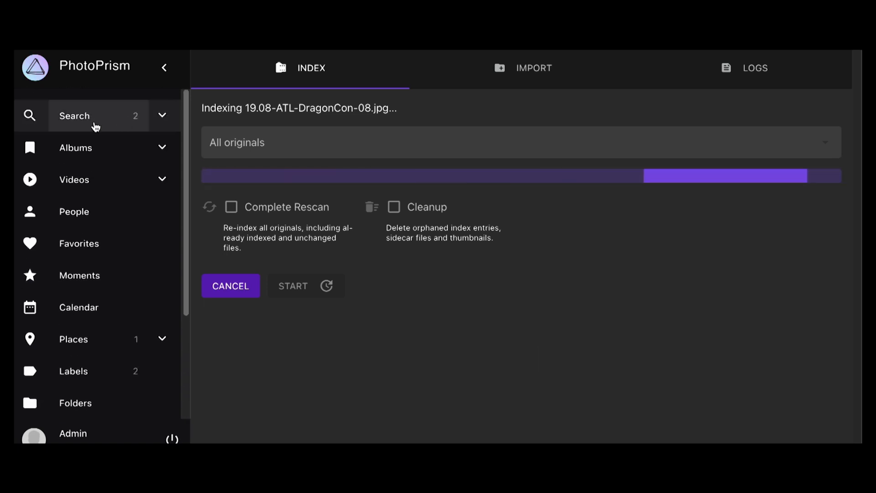
left_click(95, 127)
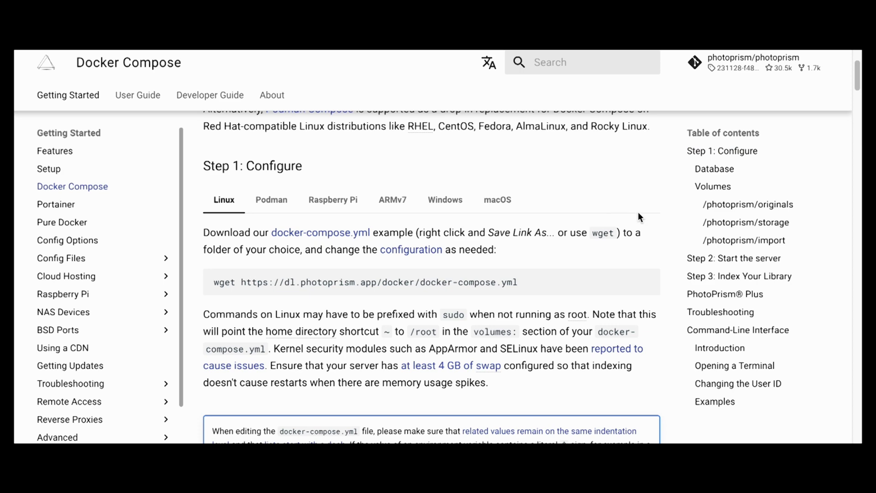
Scroll through Step 1: Configure, the Volumes examples and Step 2: Start the server.
left_click_drag(856, 73, 845, 209)
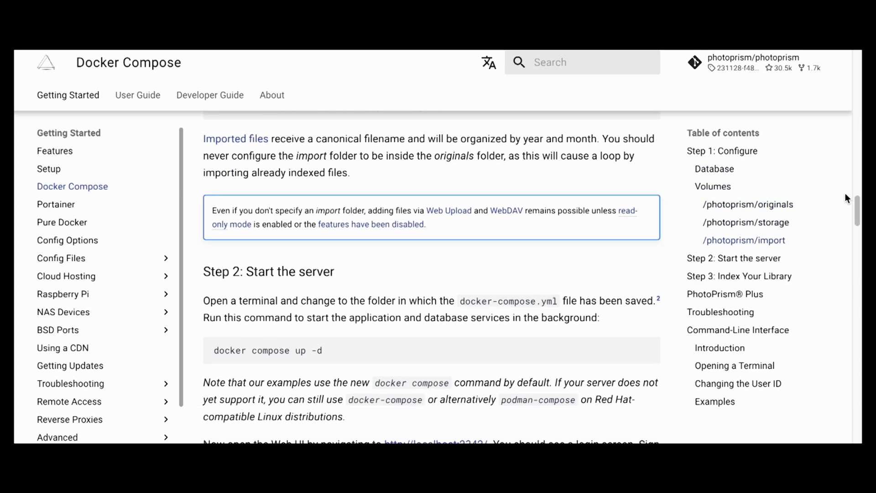
left_click_drag(855, 204, 858, 60)
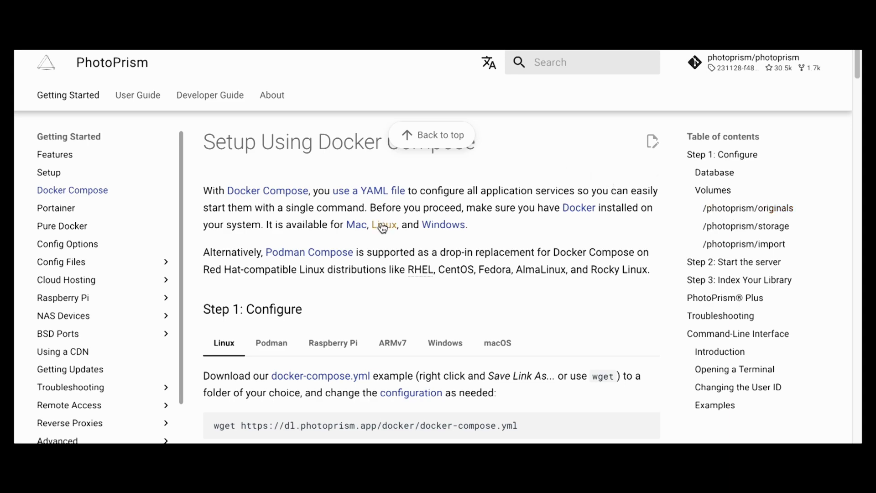
scroll(556, 308, "down", 12)
scroll(654, 299, "down", 12)
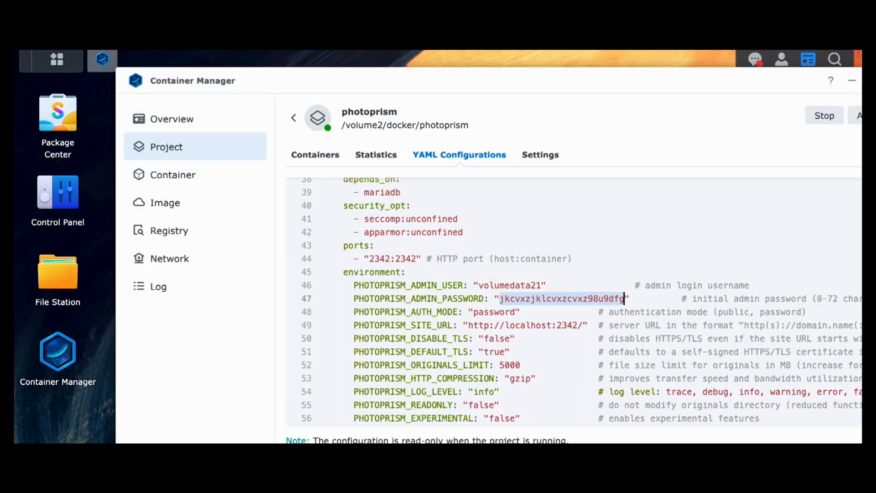
Close Container Manager and reopen it fresh from the desktop.
left_click(571, 285)
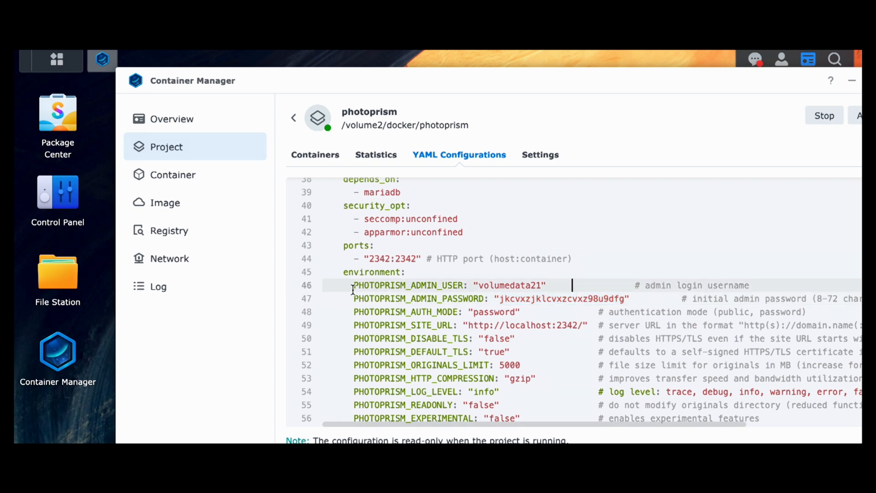
scroll(353, 290, "up", 10)
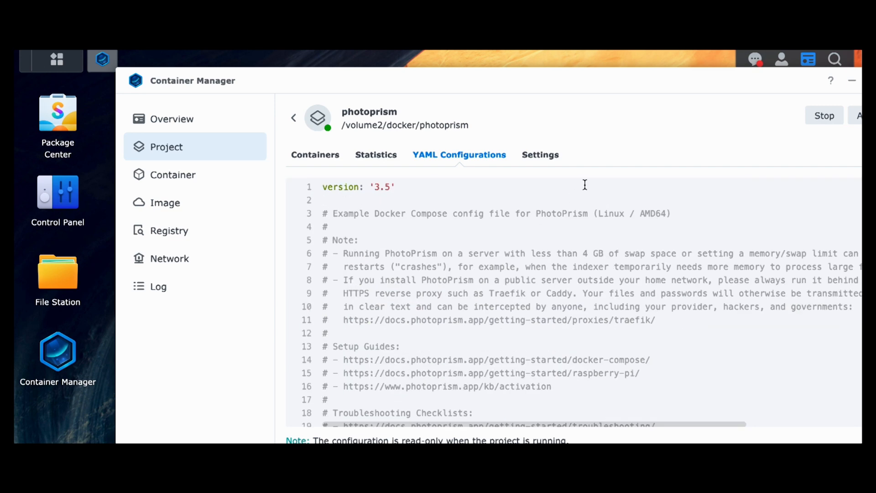
left_click_drag(651, 84, 601, 72)
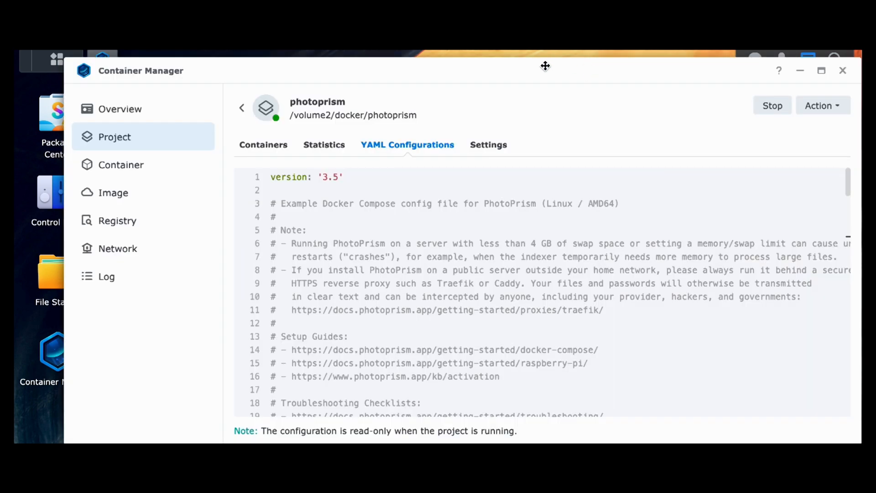
left_click(844, 71)
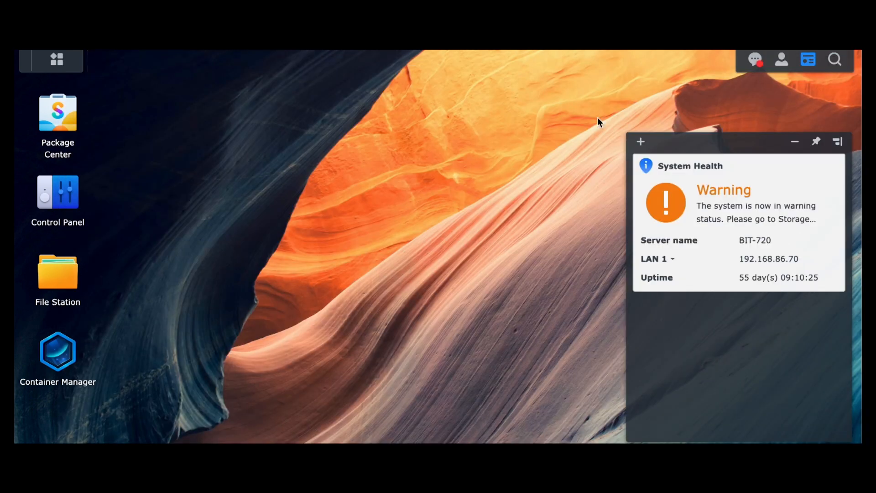
left_click(61, 362)
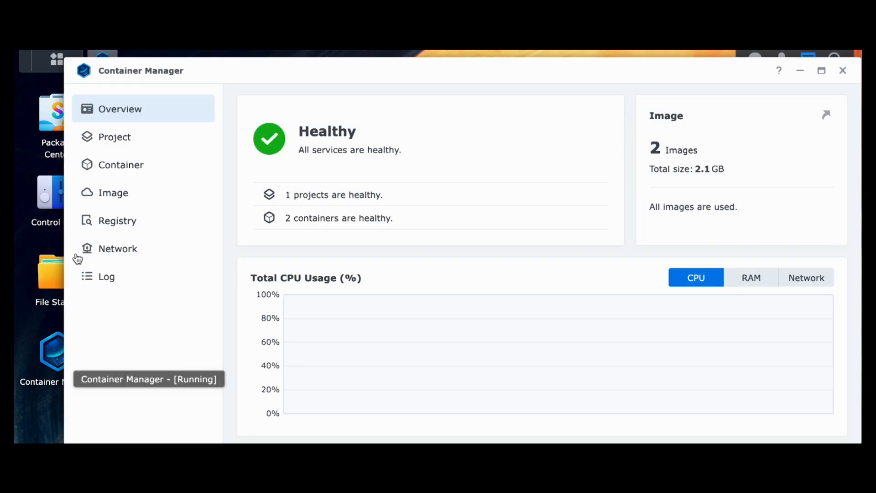
Stop the photoprism project and open its YAML Configurations.
left_click(165, 138)
double_click(348, 159)
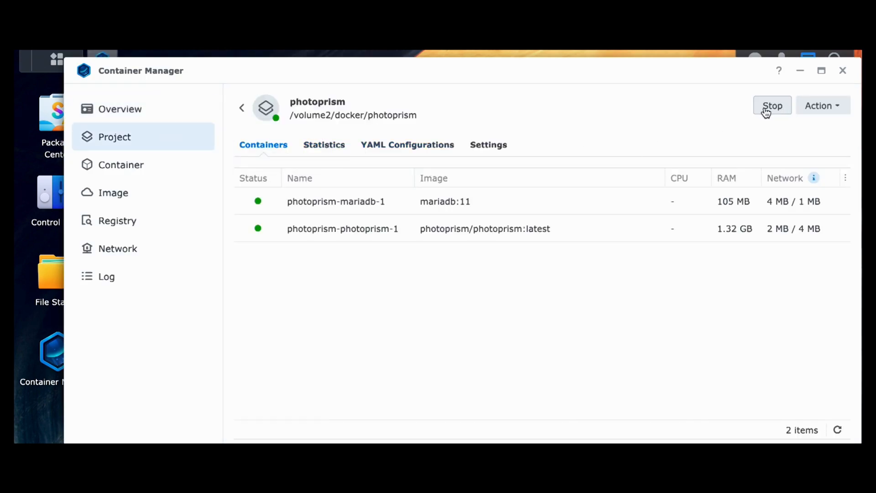
left_click(766, 111)
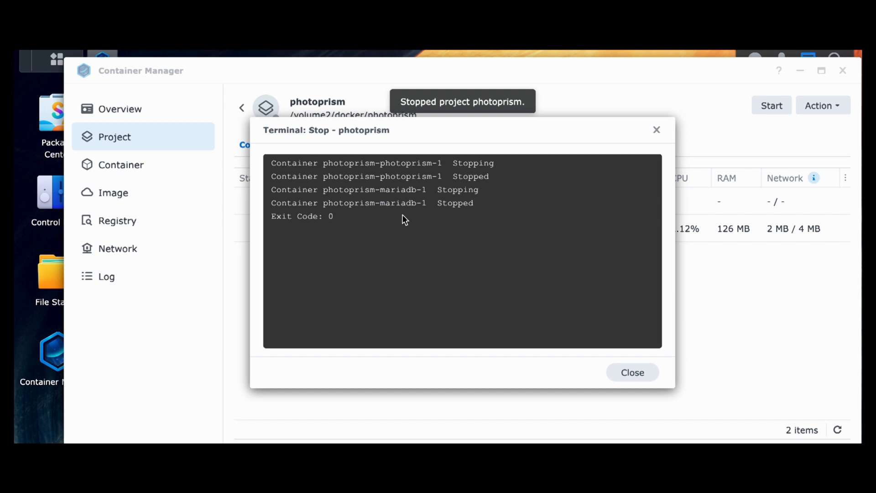
left_click(636, 373)
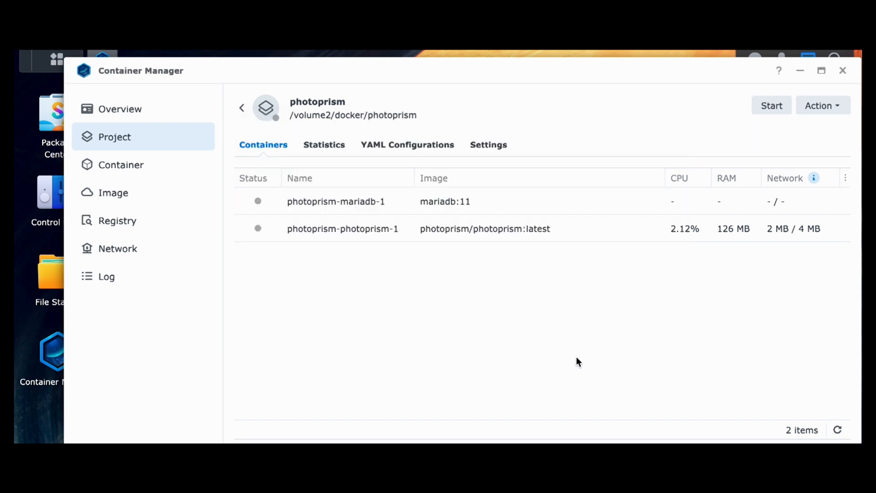
left_click(428, 143)
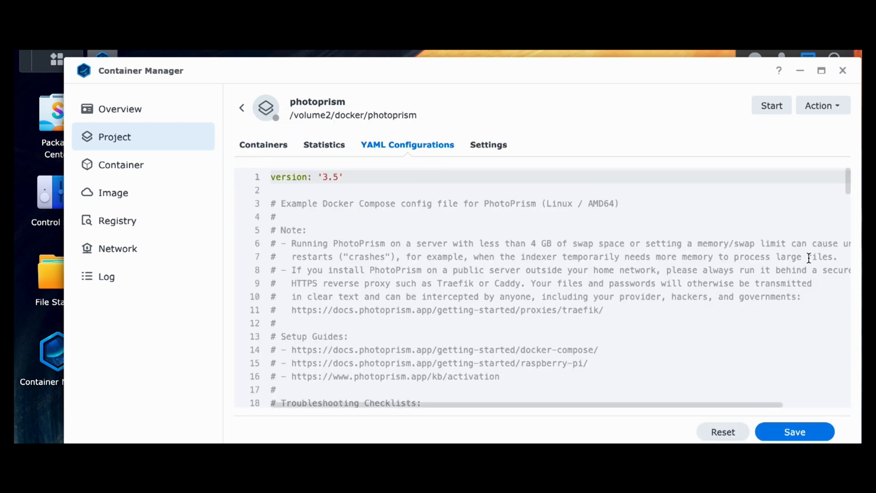
Uncomment the extra media volume line 105 in the volumes section.
left_click_drag(849, 177, 840, 311)
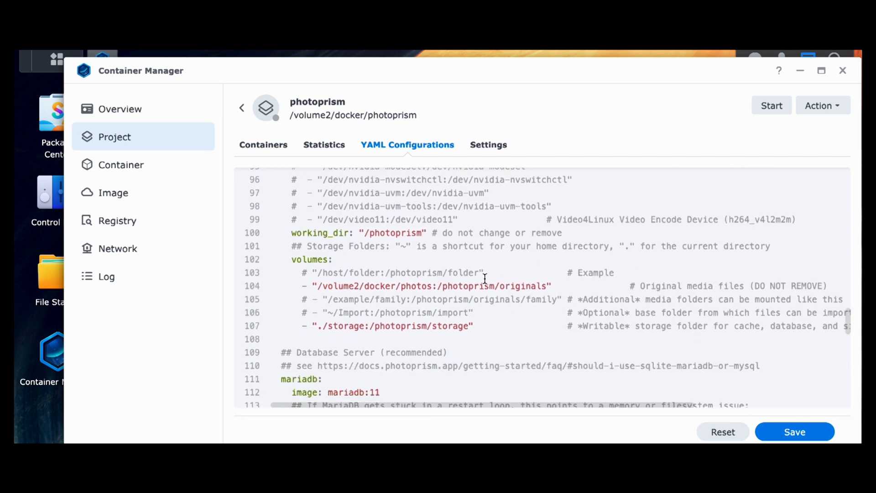
left_click_drag(484, 405, 525, 404)
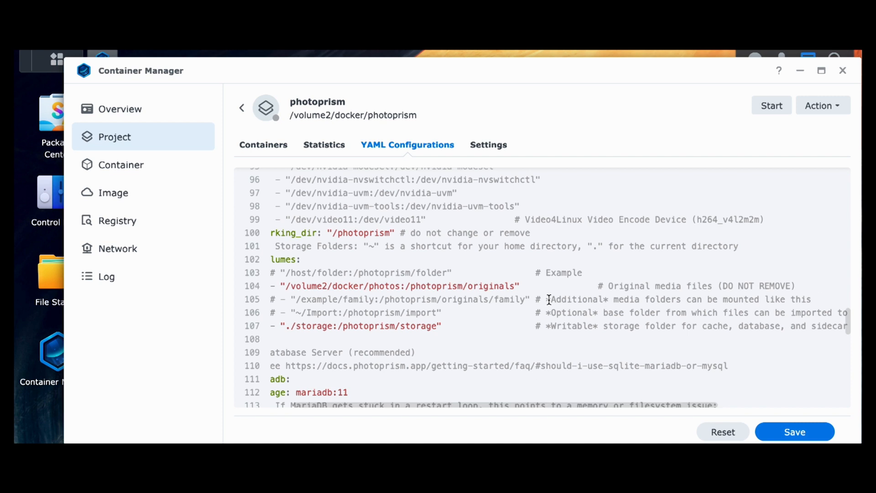
scroll(570, 413, "left", 2)
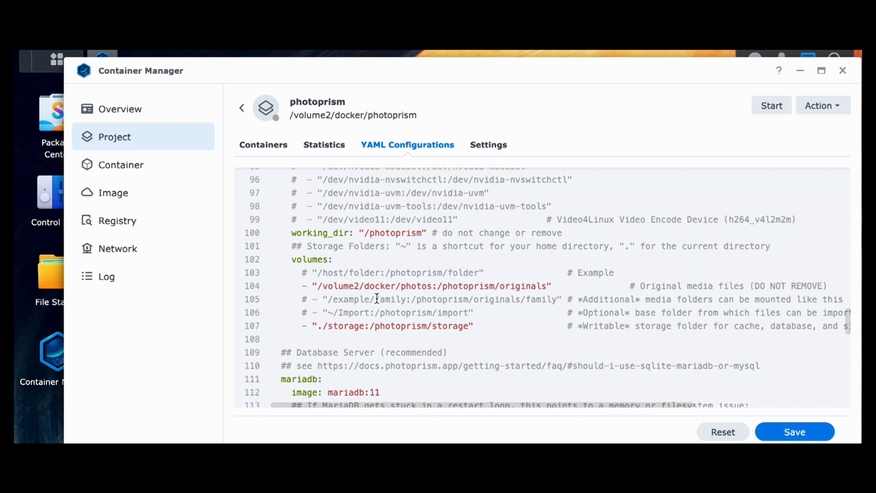
double_click(391, 302)
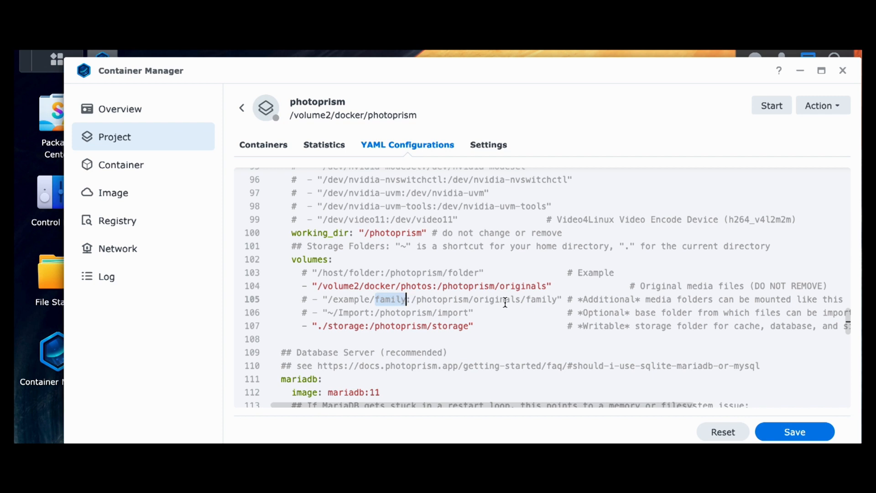
left_click(411, 299)
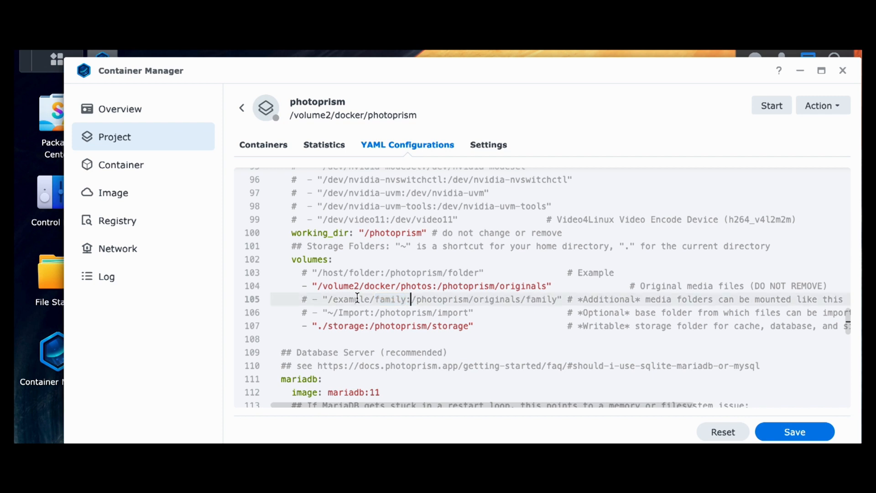
left_click(312, 299)
key("BackSpace")
key("BackSpace")
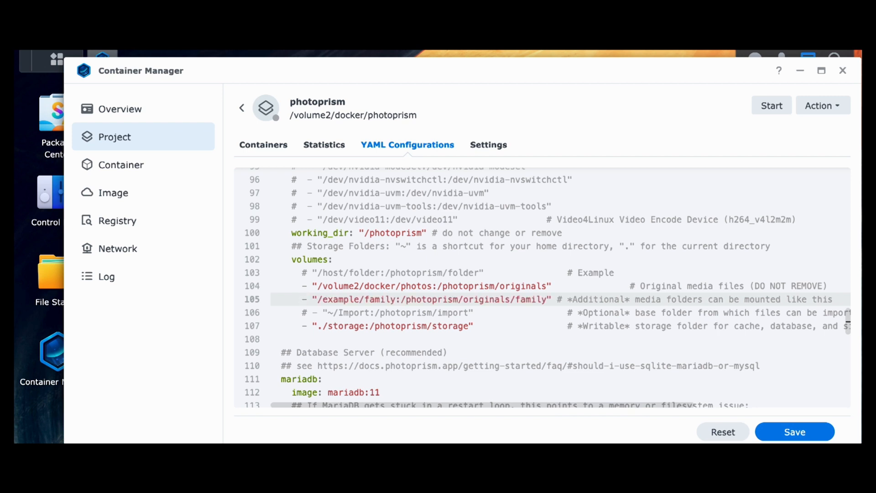
key("Up")
key("Down")
key("Up")
key("Down")
key("Down")
key("Up")
key("Up")
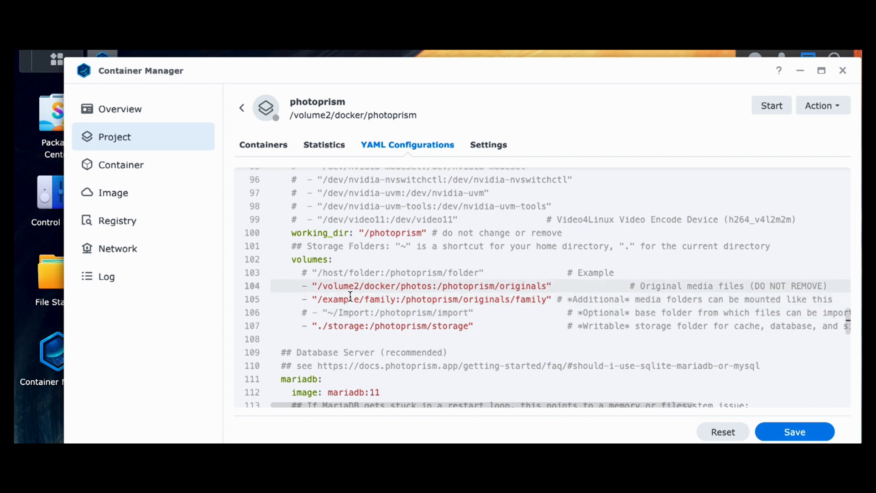
type("#")
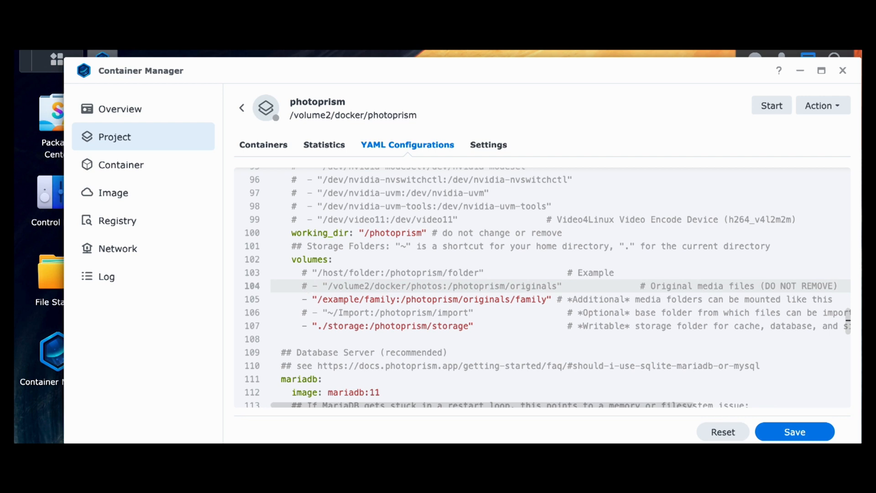
key("BackSpace")
key("BackSpace")
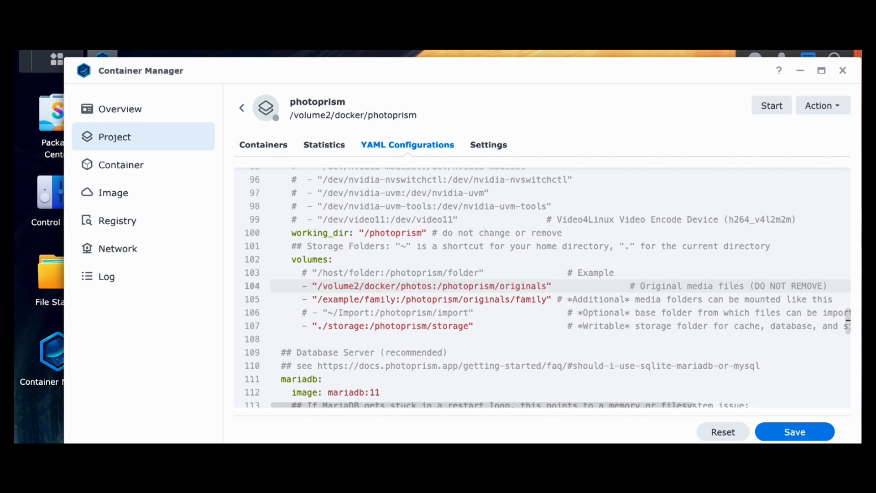
key("Down")
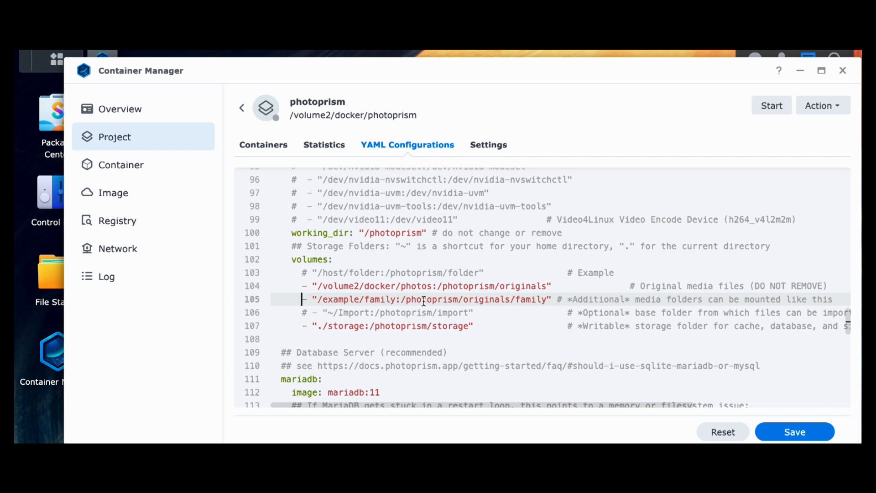
Change line 105 to /volume1/events:/photoprism/originals/events and select the whole line.
left_click_drag(319, 301, 392, 301)
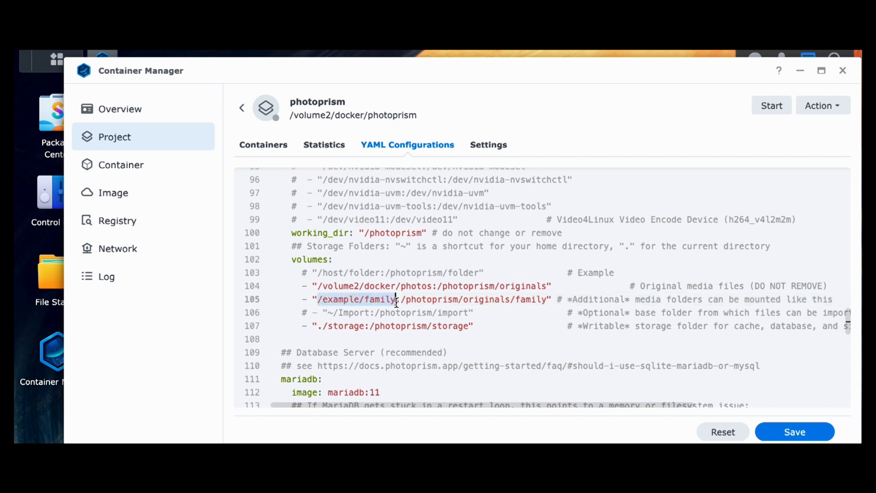
left_click(390, 299)
left_click_drag(390, 300, 318, 300)
double_click(372, 300)
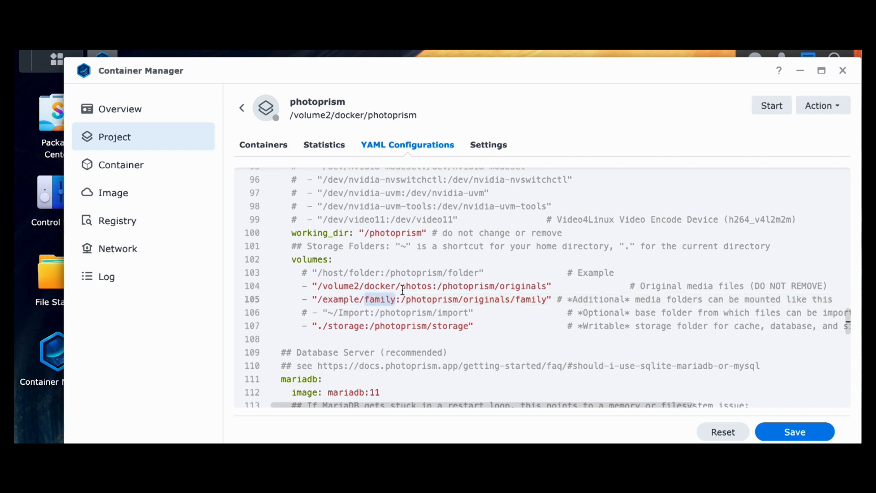
type("events")
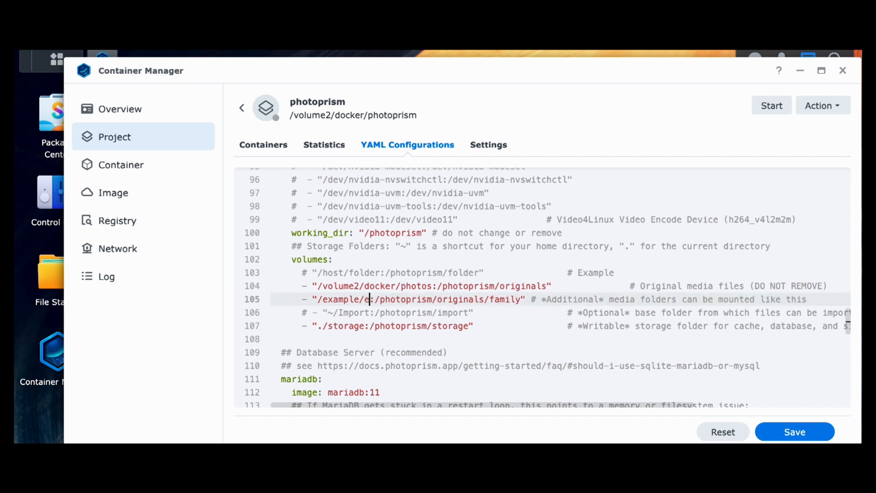
double_click(347, 299)
type("volume1")
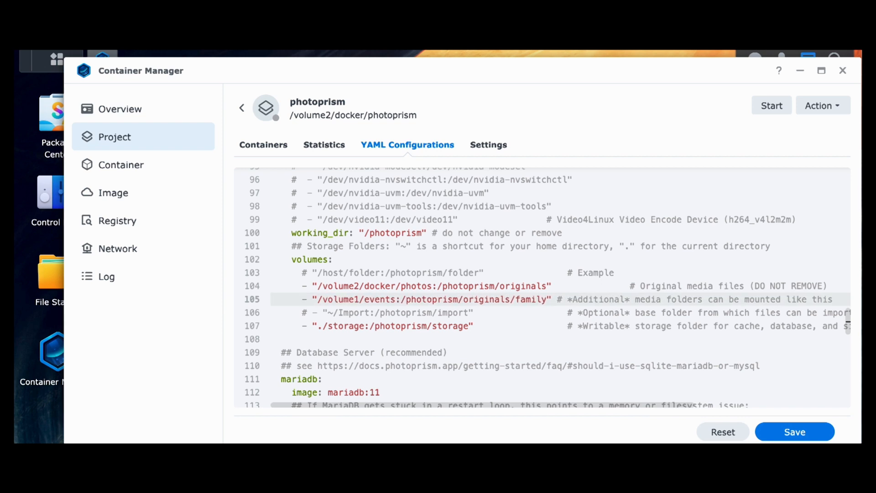
double_click(377, 299)
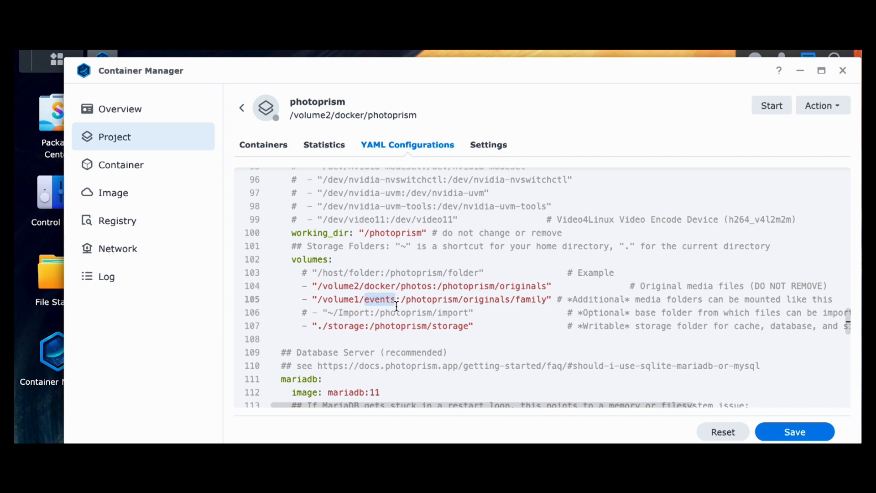
left_click_drag(318, 299, 395, 298)
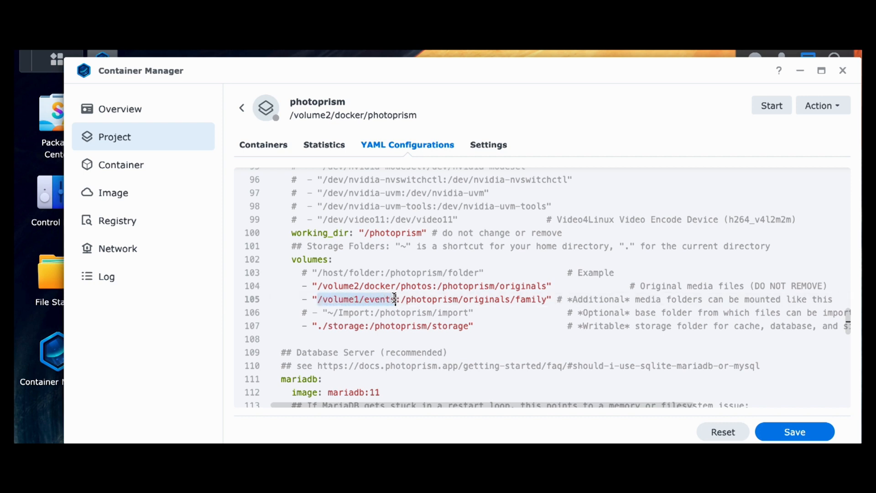
left_click(405, 299)
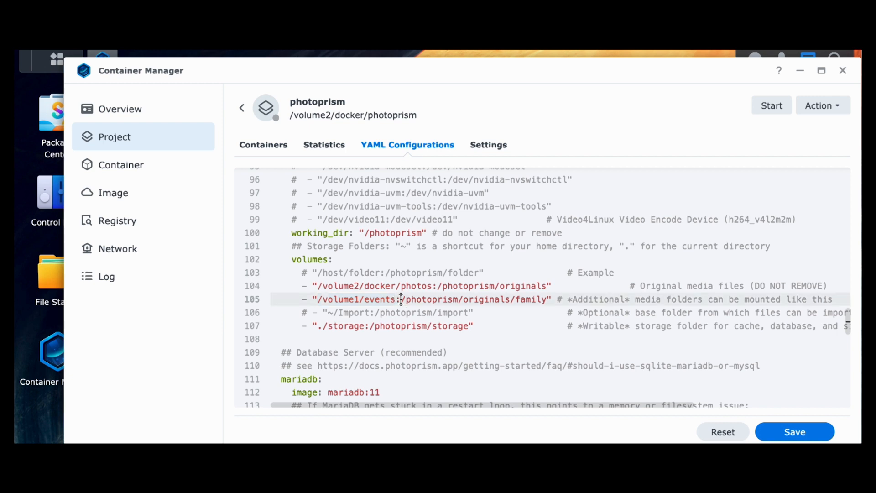
left_click_drag(405, 299, 521, 299)
double_click(532, 297)
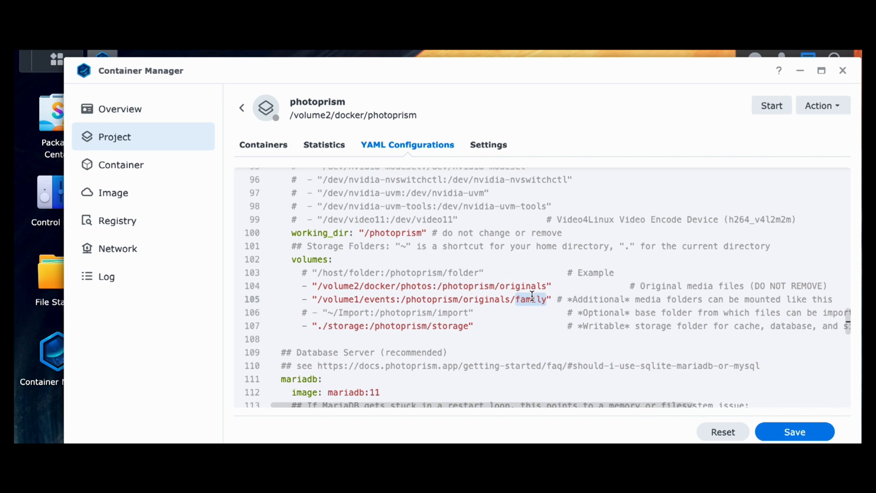
type("events")
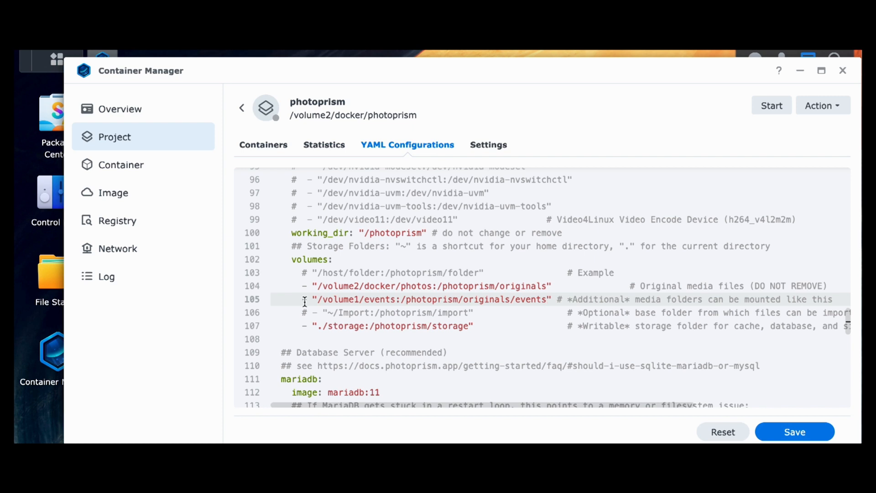
triple_click(369, 299)
key("ctrl+c")
left_click_drag(460, 405, 533, 405)
Paste a copy of the events volume as line 106, aligned with line 105.
left_click(758, 301)
key("Return")
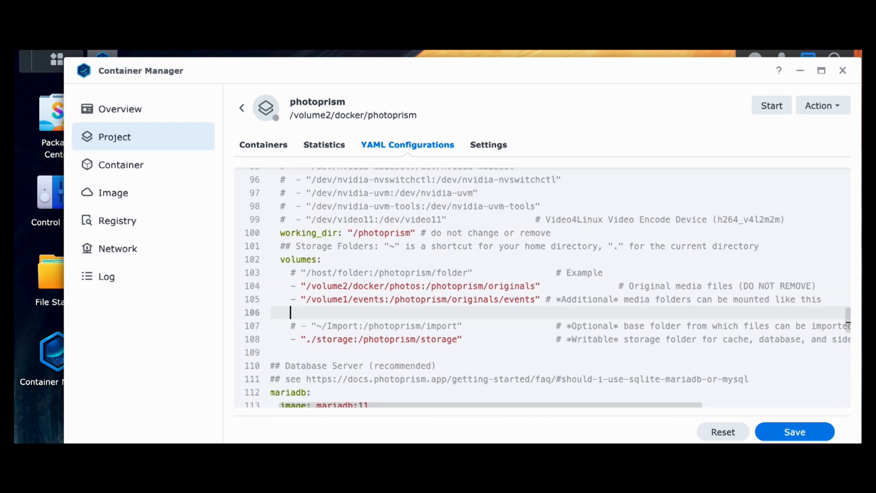
key("ctrl+v")
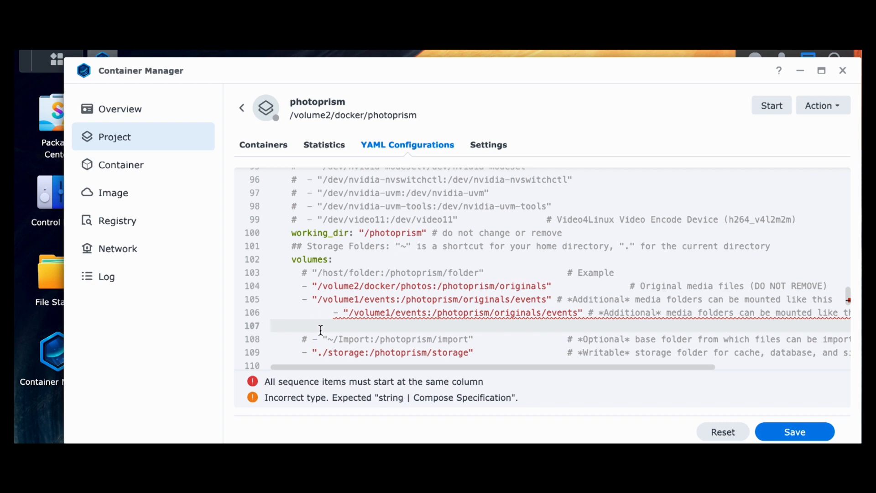
key("BackSpace")
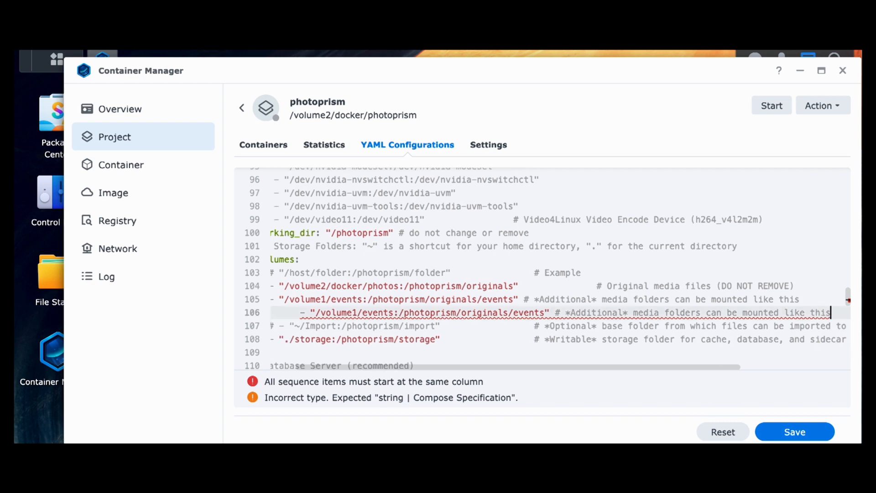
left_click(301, 312)
key("BackSpace")
key("BackSpace")
key("BackSpace")
key("BackSpace")
key("BackSpace")
key("BackSpace")
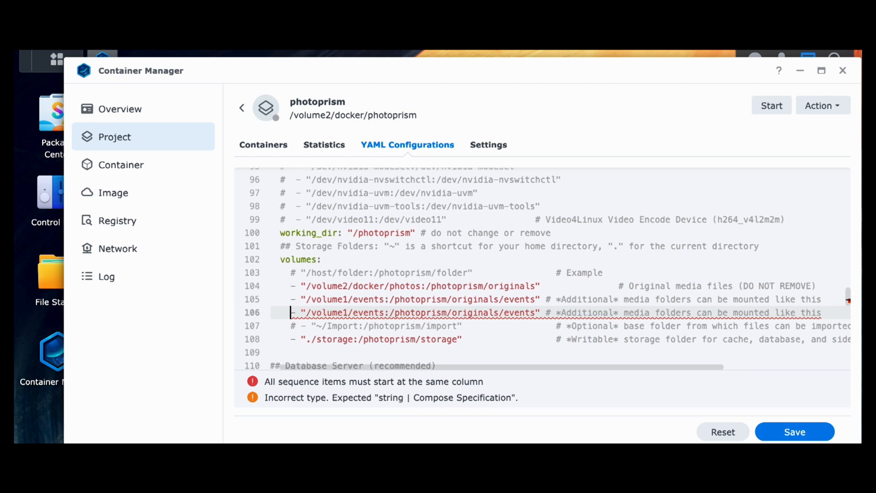
left_click(370, 277)
left_click(368, 312)
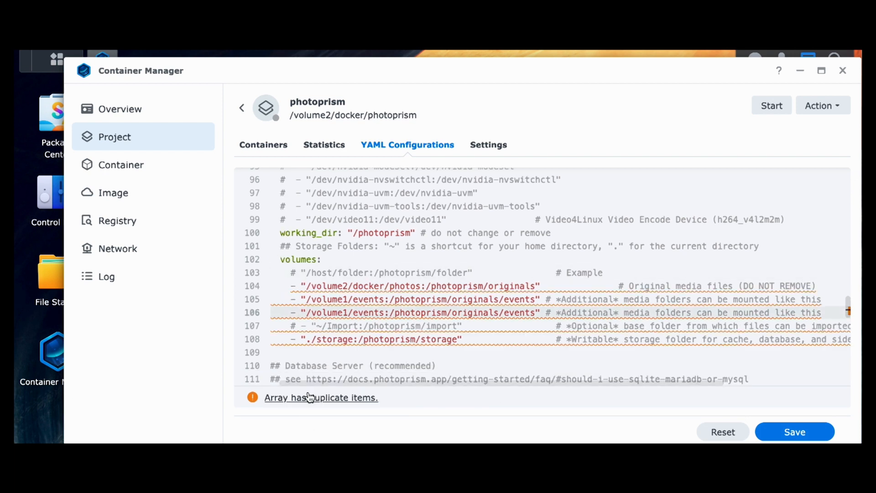
Replace both 'events' folder names on line 106 with 'parades'.
double_click(362, 312)
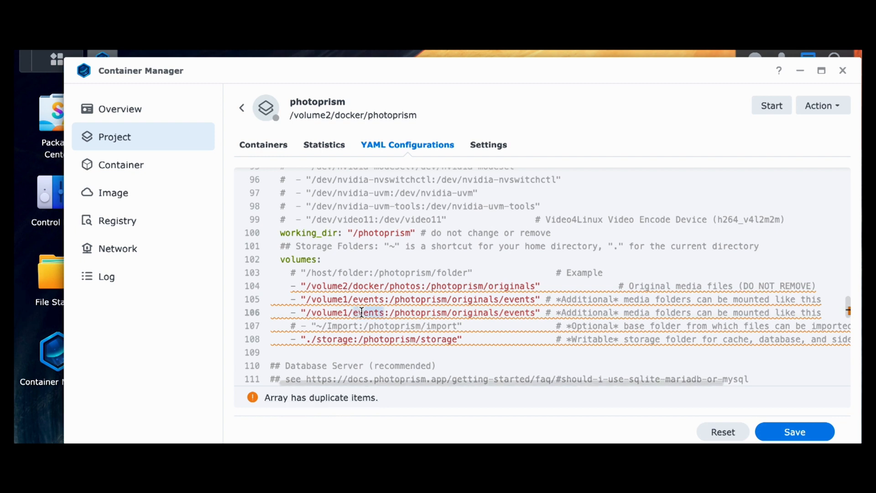
type("parades")
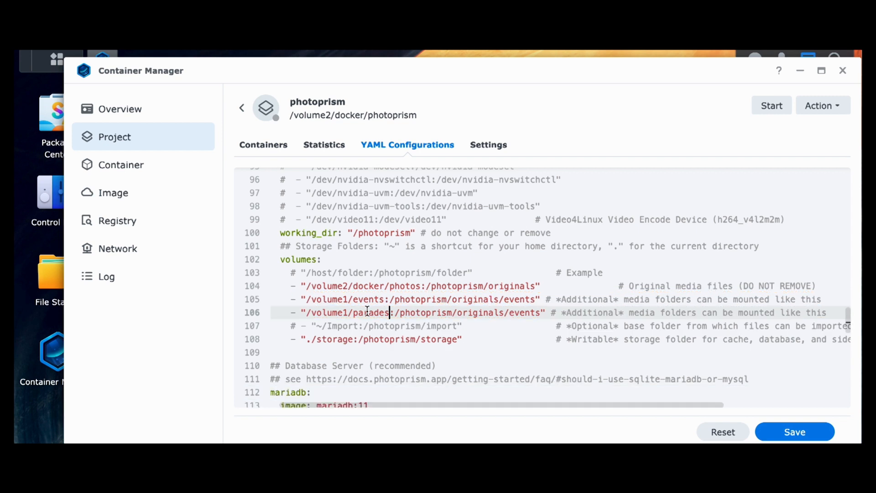
double_click(517, 313)
type("parad")
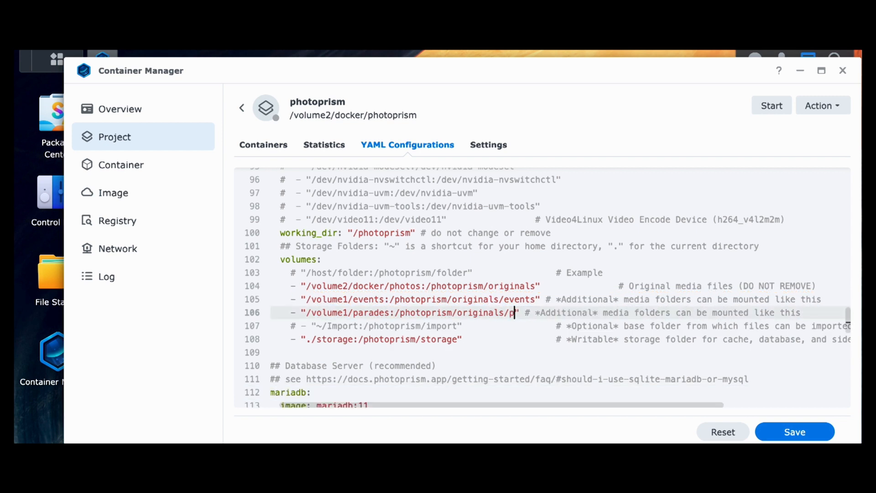
type("es")
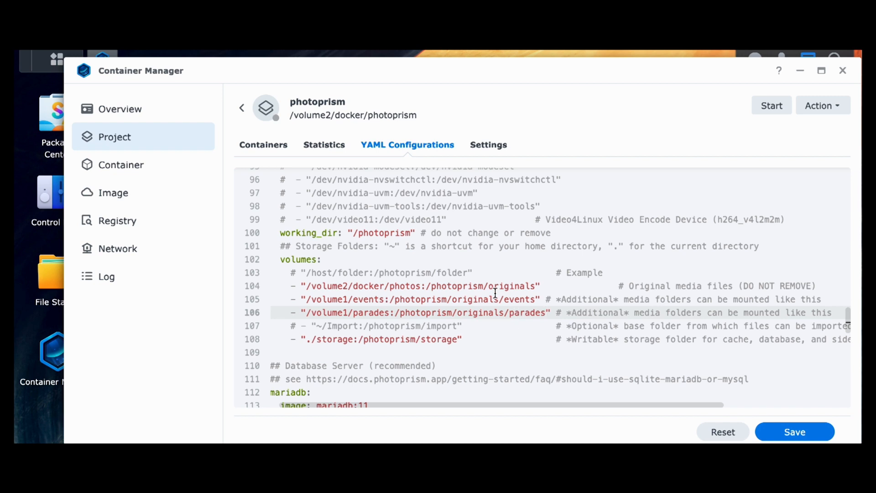
Uncomment 'devices:' on line 91 and the /dev/dri:/dev/dri Intel QSV entry.
scroll(495, 293, "up", 3)
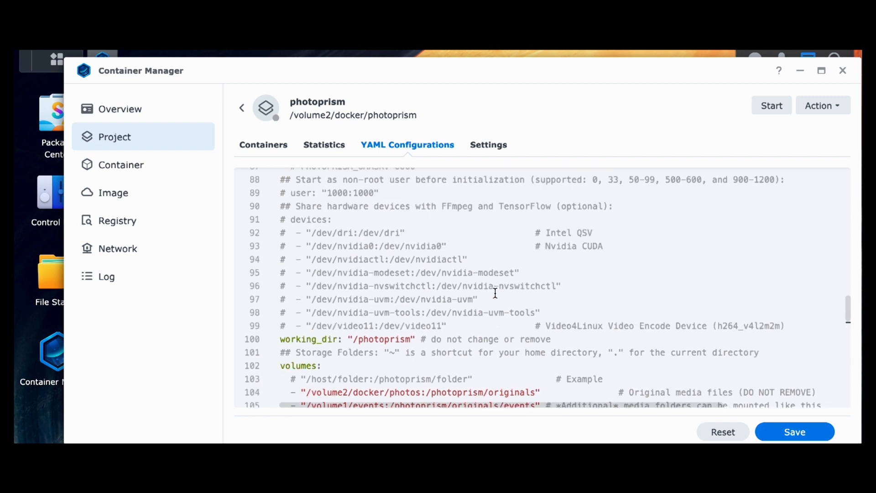
scroll(495, 292, "up", 2)
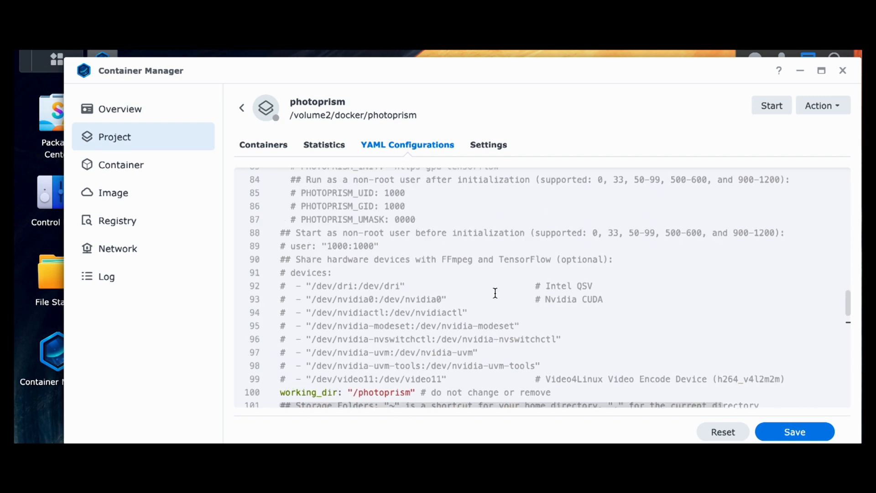
scroll(495, 293, "up", 1)
scroll(495, 293, "down", 1)
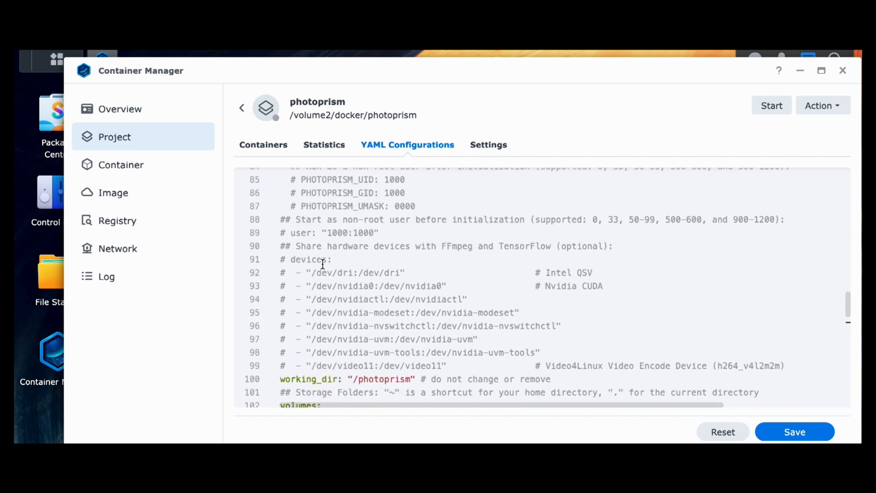
triple_click(292, 260)
left_click(310, 233)
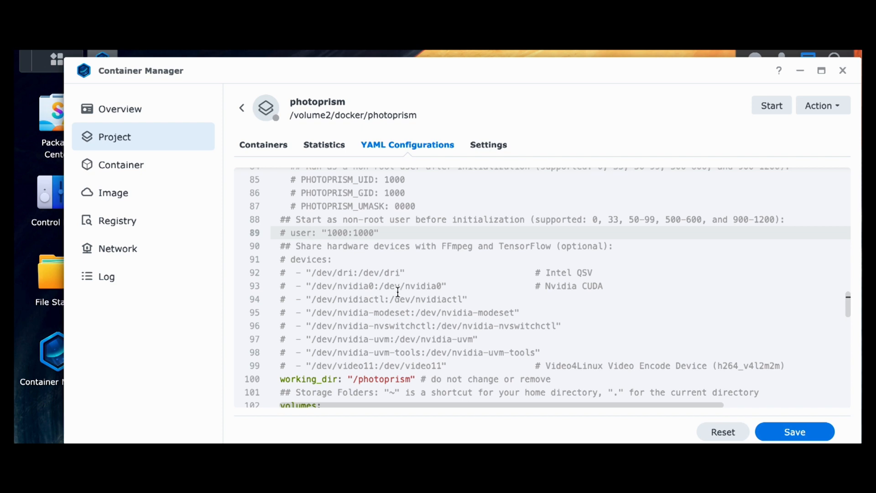
left_click(294, 260)
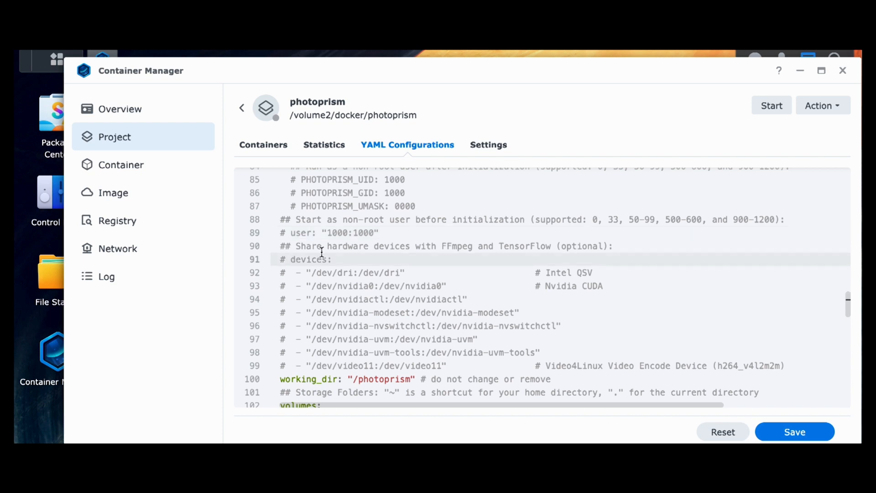
key("BackSpace")
key("BackSpace")
key("Down")
key("Down")
key("Up")
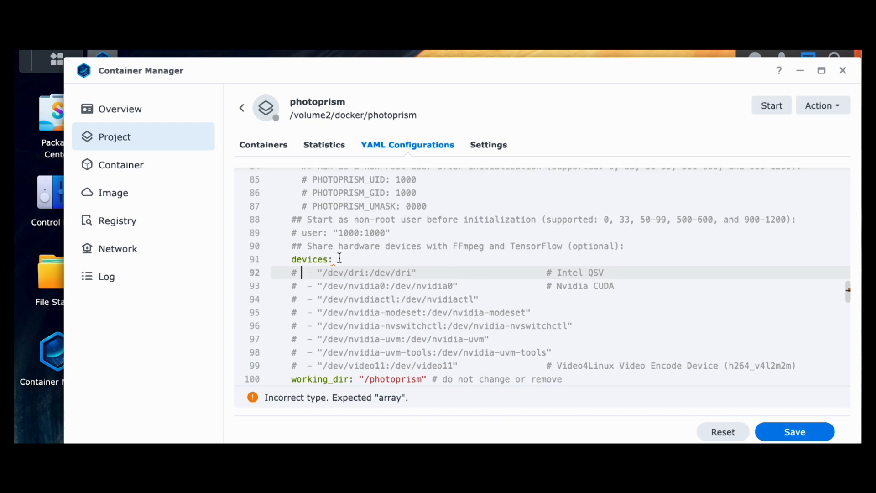
key("Delete")
key("Delete")
key("Down")
key("Down")
key("Down")
key("Up")
key("Up")
key("Up")
key("Up")
key("Up")
key("Up")
key("Up")
key("Up")
key("Up")
key("Up")
key("Up")
key("Up")
key("Up")
key("Up")
key("Up")
key("Up")
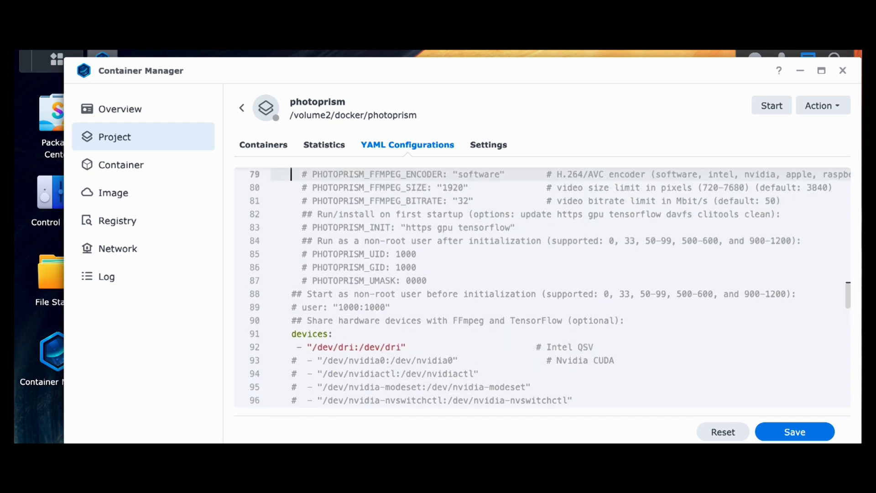
Uncomment PHOTOPRISM_FFMPEG_ENCODER and change its value from 'software' to 'intel'.
key("Up")
key("Up")
key("Up")
key("Up")
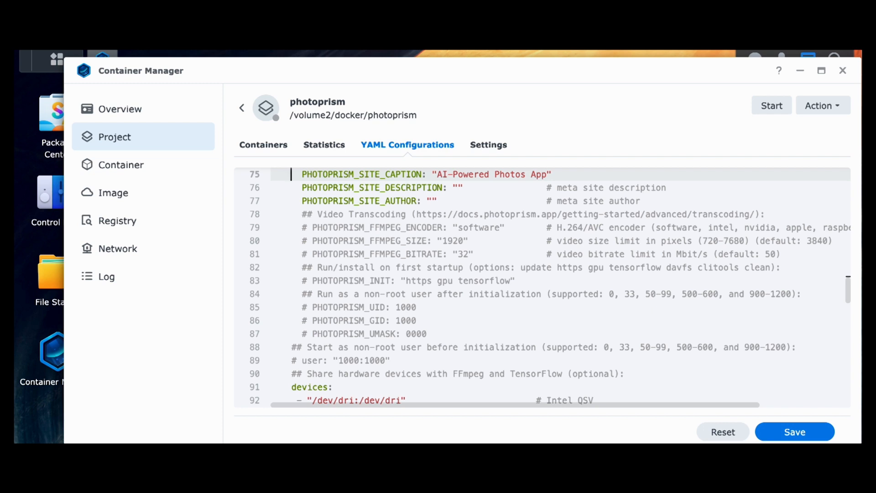
key("Down")
key("Down")
key("Down")
key("Down")
key("Up")
key("Right")
key("Right")
key("Right")
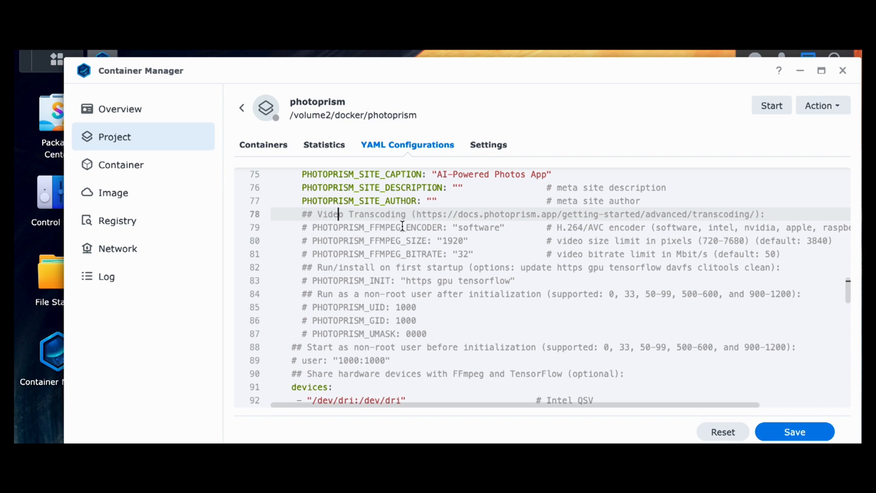
left_click_drag(421, 215, 745, 215)
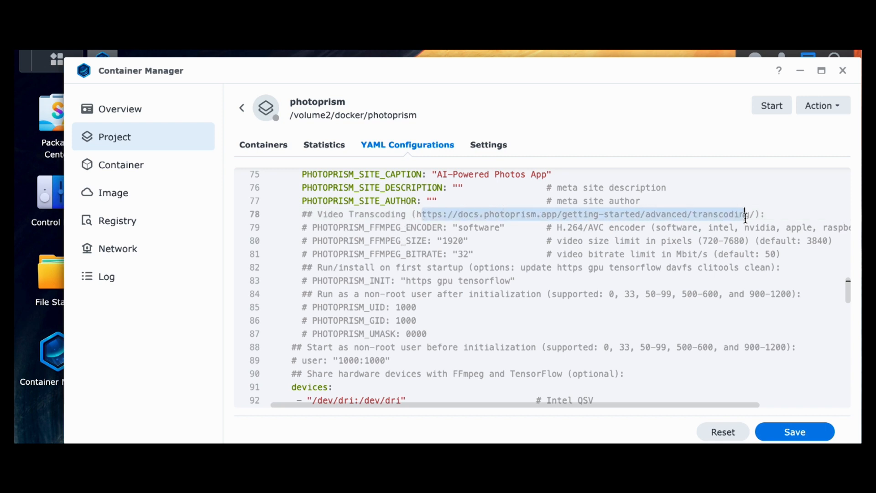
left_click(359, 228)
left_click(317, 227)
key("Left")
key("BackSpace")
key("BackSpace")
key("Right")
key("Right")
key("Right")
key("Right")
key("Right")
key("Right")
key("Right")
key("Right")
key("Right")
key("Right")
key("Right")
key("Right")
key("Right")
key("Right")
key("Right")
key("Right")
key("Right")
key("Right")
key("Right")
key("Right")
key("Right")
key("Right")
key("Right")
key("Right")
key("Right")
key("Right")
key("Right")
key("Right")
key("Right")
key("Right")
key("BackSpace")
key("BackSpace")
key("BackSpace")
key("BackSpace")
key("BackSpace")
key("BackSpace")
key("BackSpace")
key("BackSpace")
type("intel")
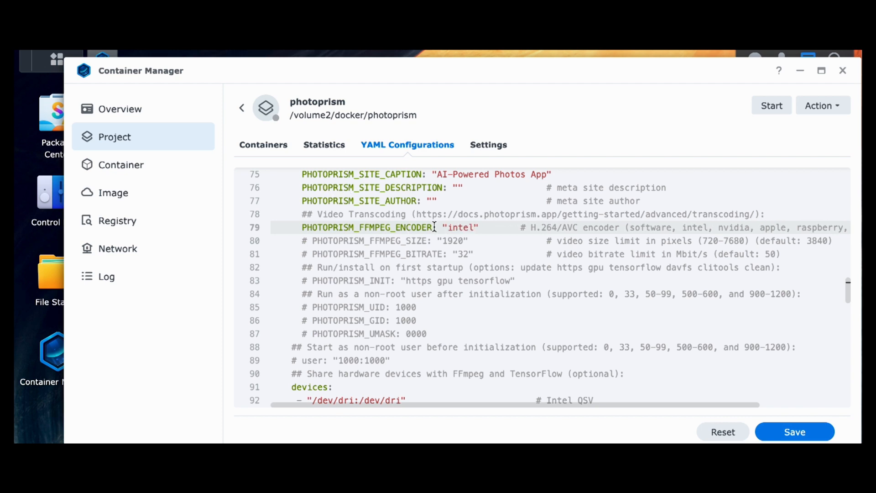
left_click_drag(517, 227, 800, 228)
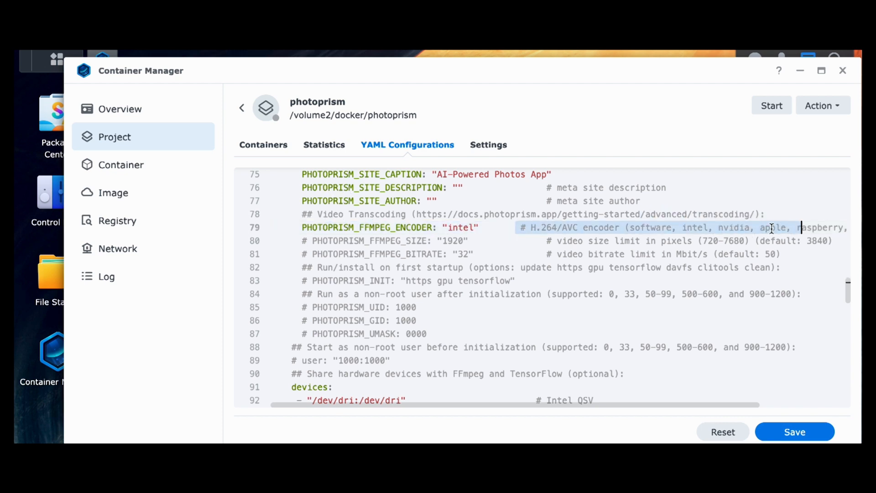
scroll(548, 228, "right", 3)
double_click(547, 225)
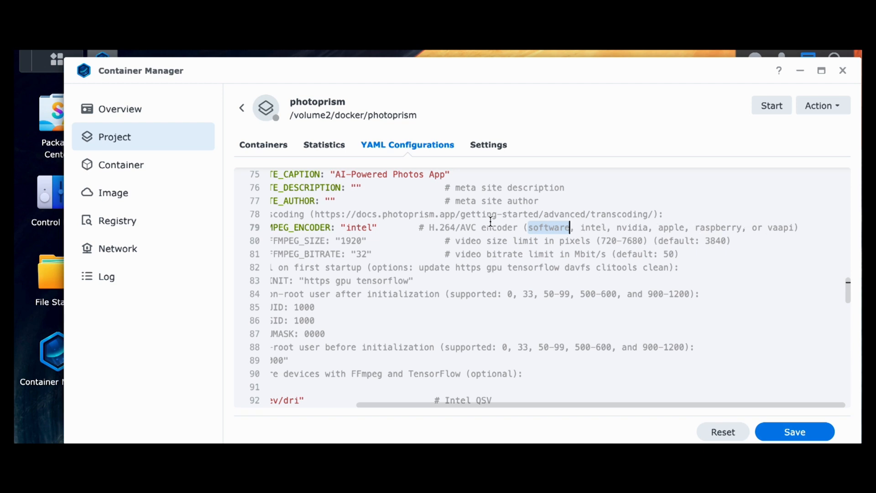
Uncomment the FFMPEG_SIZE 1920 and FFMPEG_BITRATE 32 lines.
left_click_drag(453, 405, 368, 405)
left_click(314, 241)
key("BackSpace")
key("BackSpace")
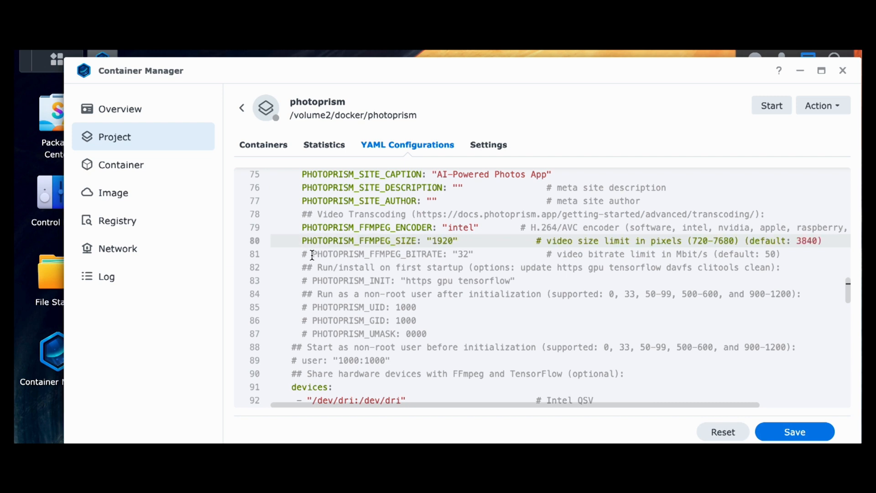
key("Down")
key("BackSpace")
key("BackSpace")
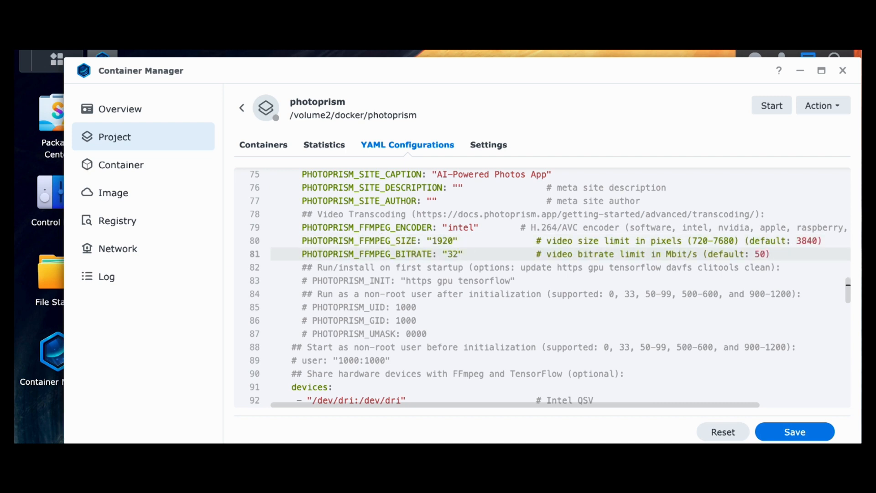
Scroll the PhotoPrism Docs Docker Compose guide to Step 1: Configure.
scroll(454, 275, "up", 10)
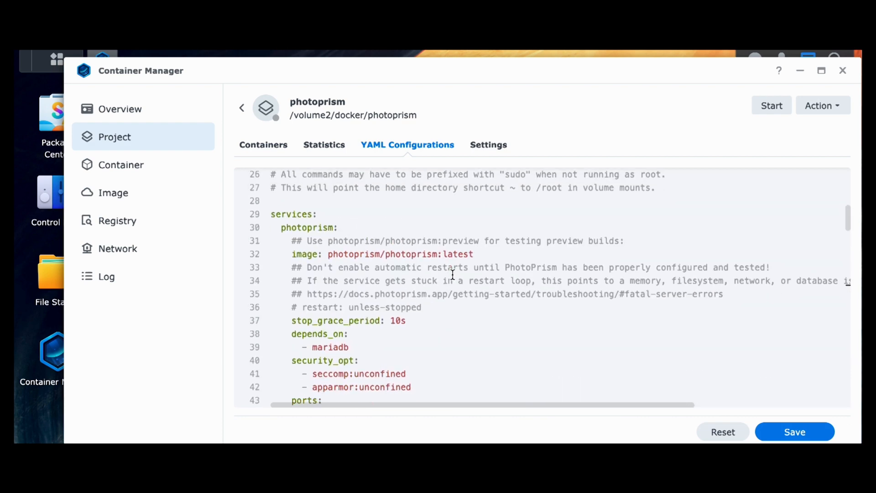
scroll(453, 275, "up", 2)
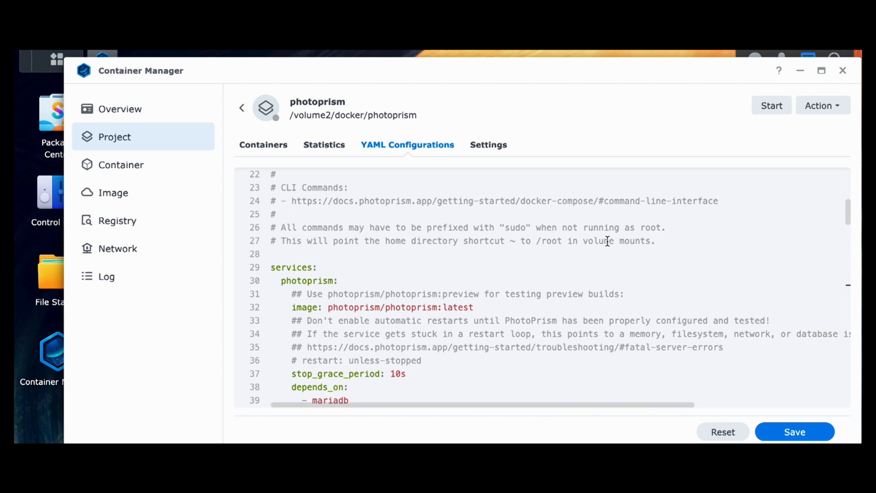
left_click_drag(848, 211, 847, 176)
scroll(472, 203, "down", 20)
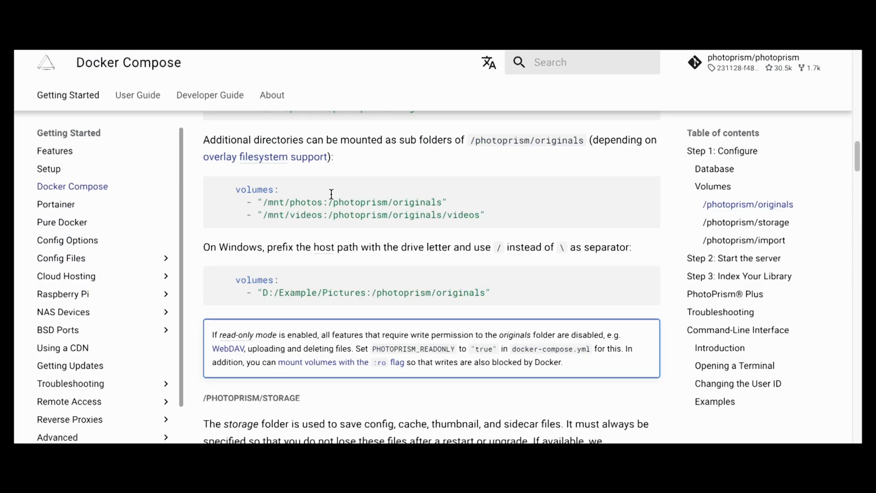
scroll(398, 273, "up", 2)
scroll(398, 273, "up", 10)
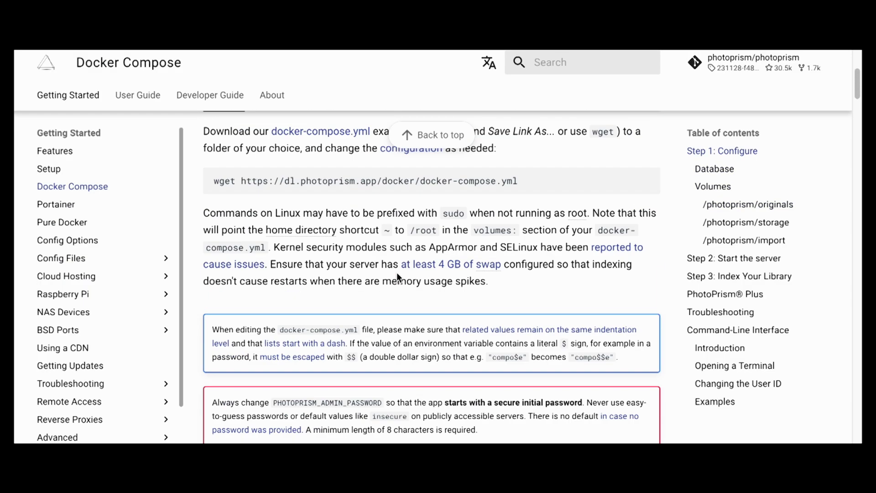
Scroll the Docker Compose guide down to the /photoprism/originals volume examples.
scroll(396, 273, "down", 10)
scroll(397, 273, "down", 7)
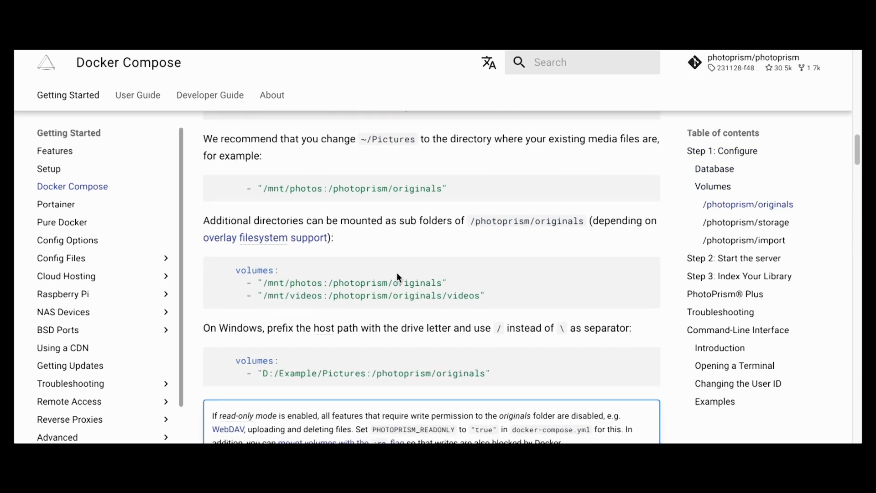
scroll(396, 273, "down", 8)
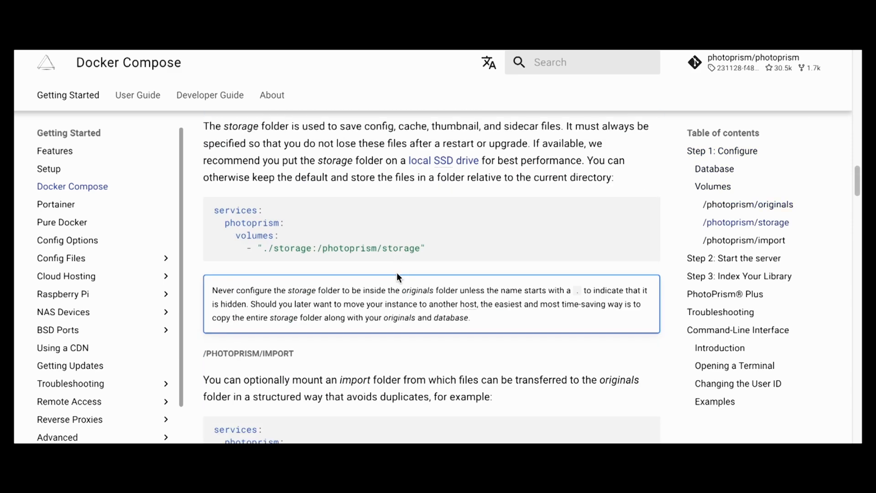